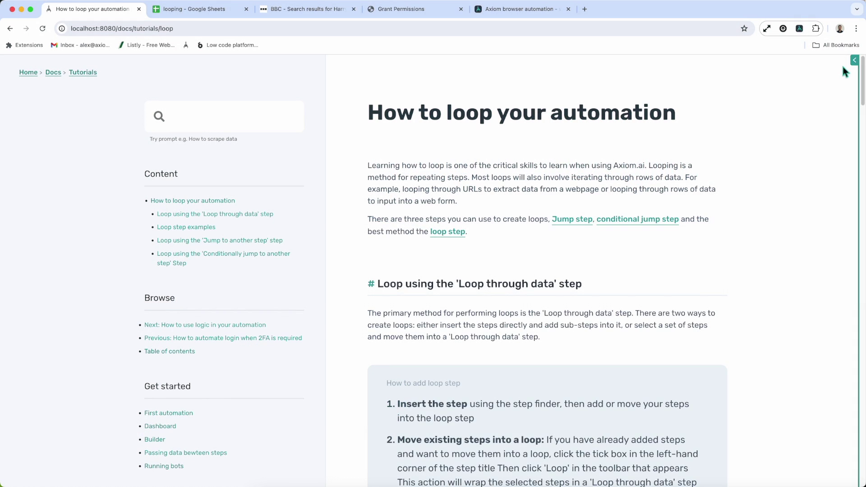
# Step: Open the automation builder and review the settings of the Google Sheet, Go to page and Get data from bot's current page steps
pyautogui.click(839, 60)
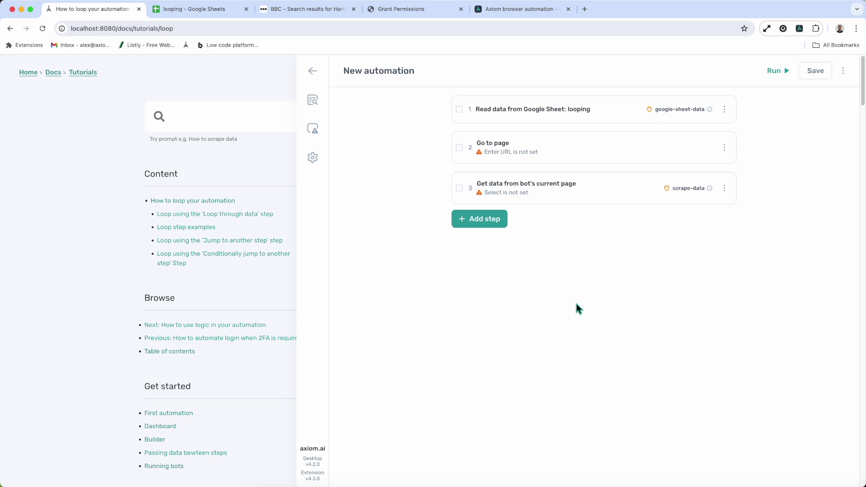
pyautogui.click(615, 114)
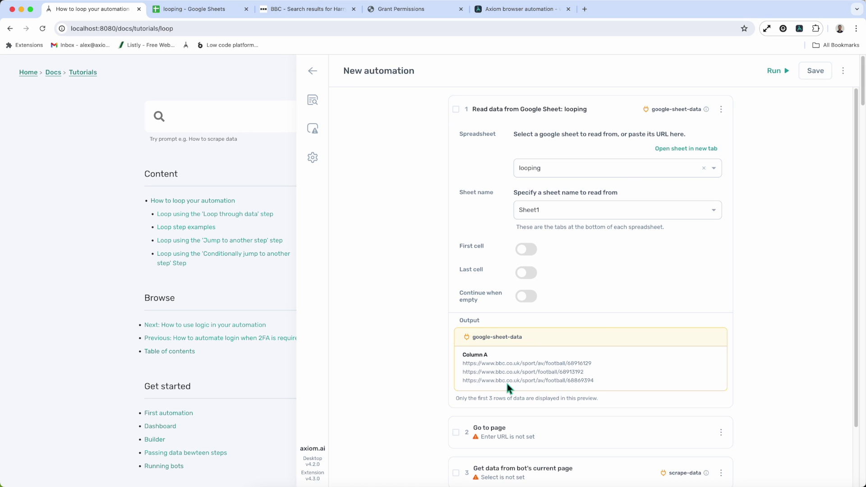
pyautogui.click(605, 108)
pyautogui.click(588, 142)
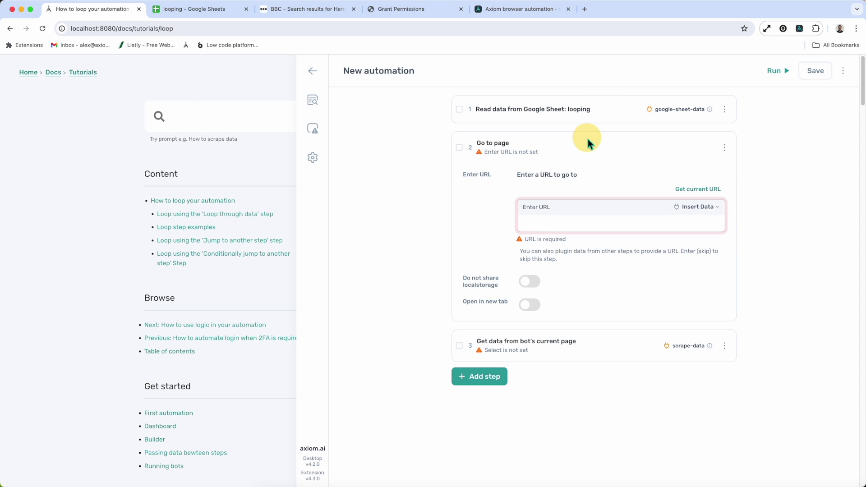
pyautogui.click(588, 144)
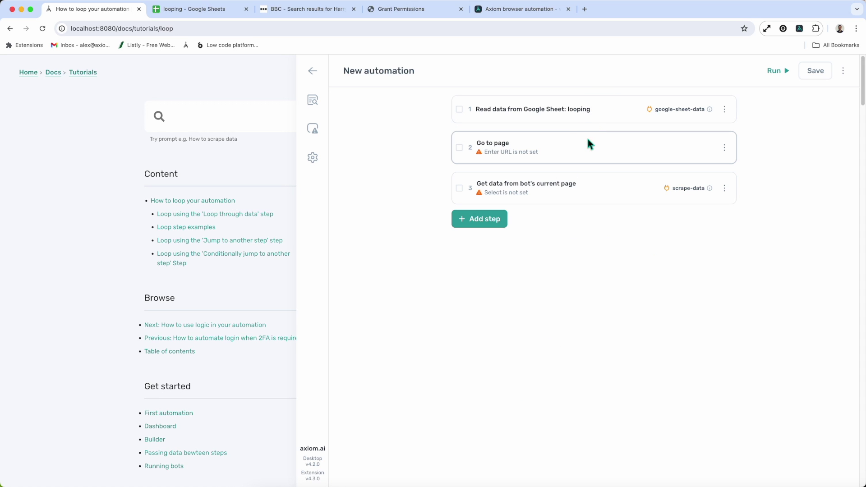
pyautogui.click(588, 187)
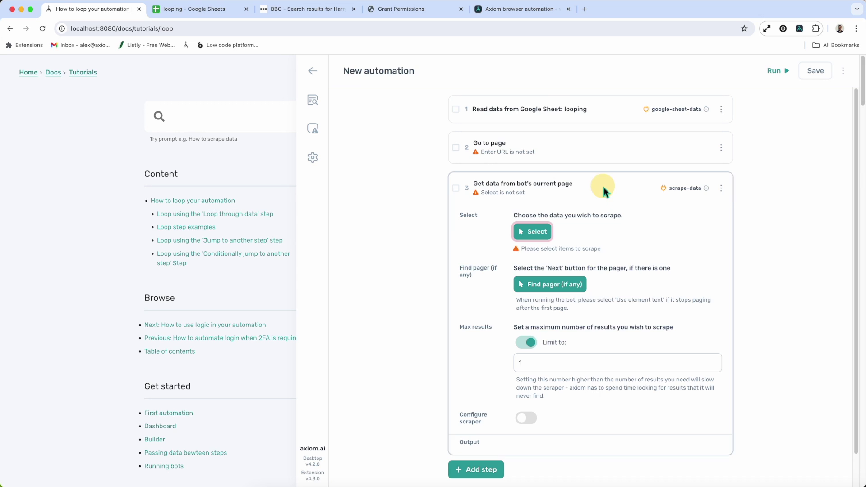
pyautogui.click(603, 188)
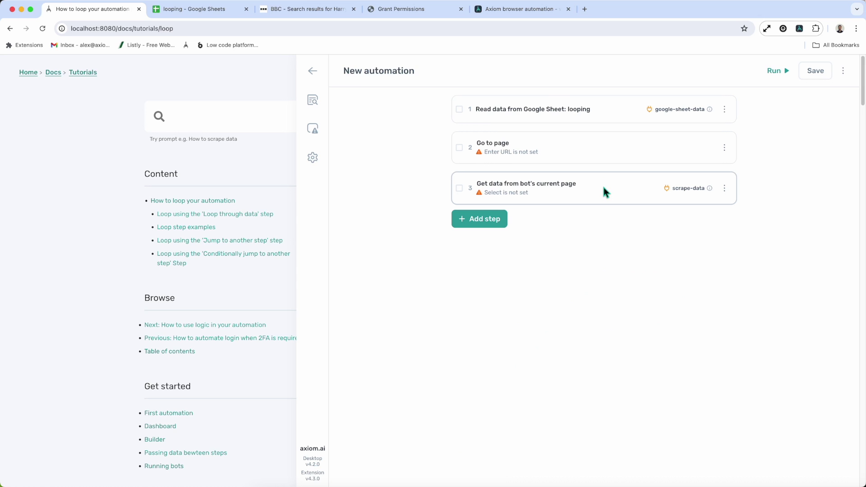
# Step: Search the step finder for "loop" and add a Loop through data step at the end of the automation
pyautogui.click(493, 223)
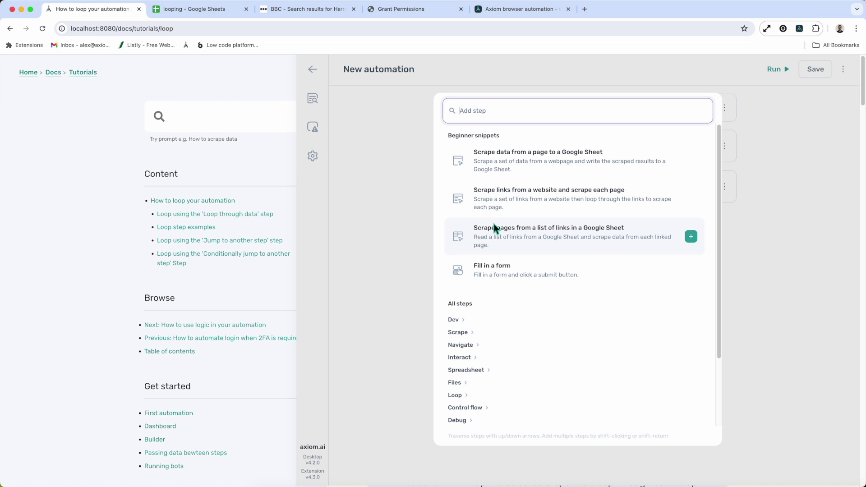
pyautogui.write('loop')
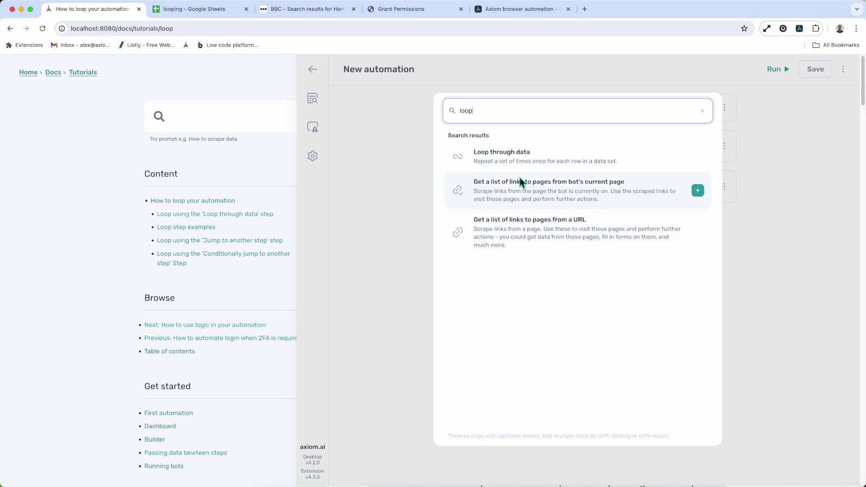
pyautogui.click(522, 161)
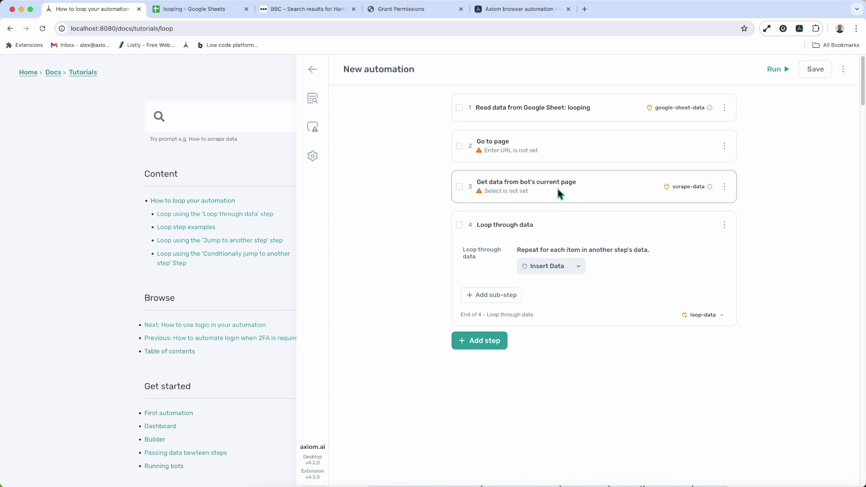
# Step: Move the Go to page and Get data from bot's current page steps inside the Loop through data step
pyautogui.click(460, 186)
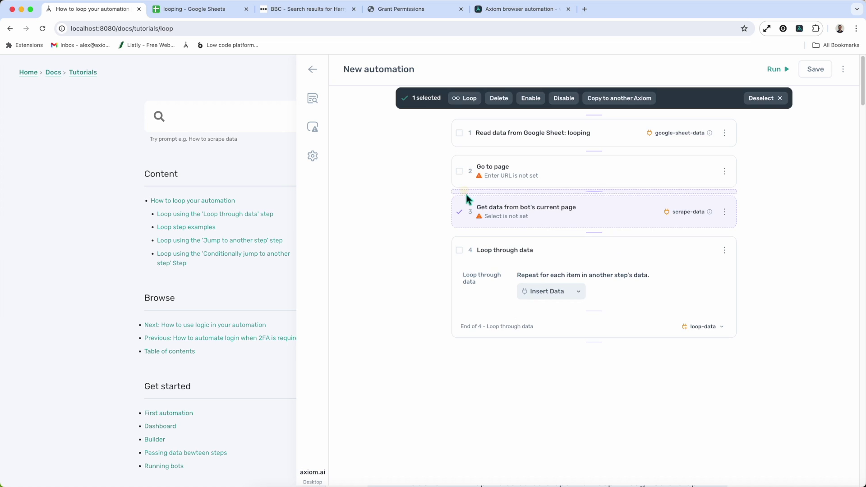
pyautogui.click(459, 172)
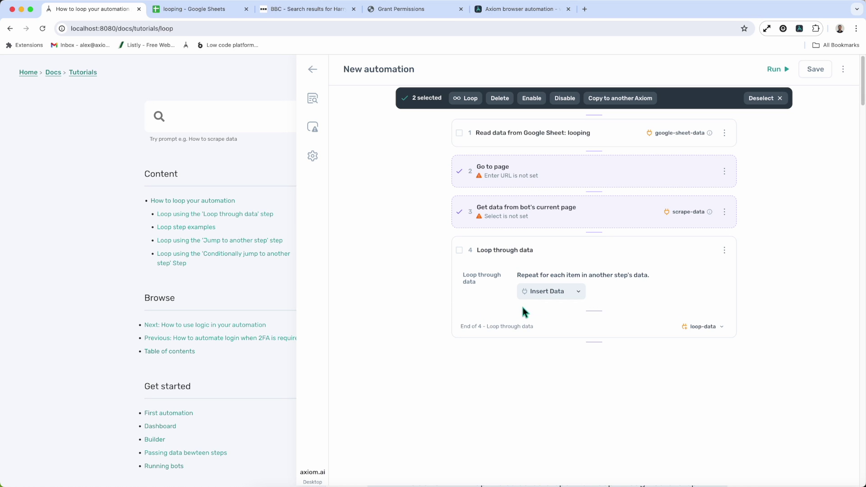
pyautogui.click(557, 313)
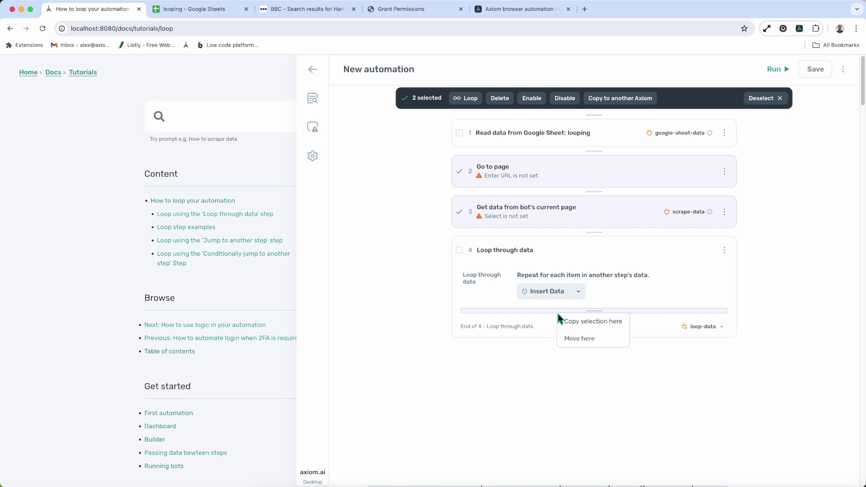
pyautogui.click(579, 342)
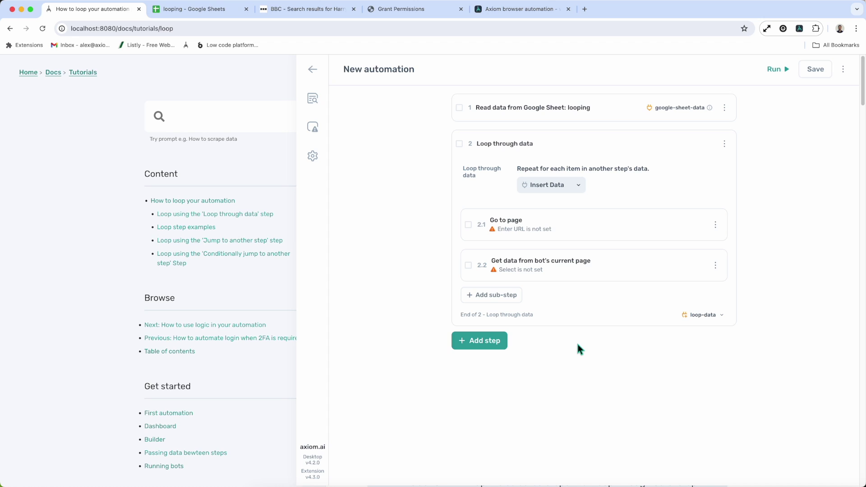
# Step: Undo moving the two steps into the loop and undo adding the Loop through data step
pyautogui.click(842, 69)
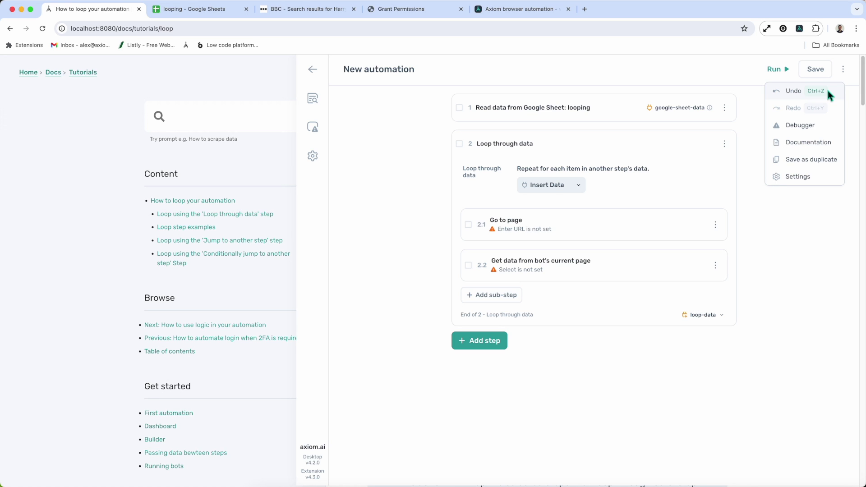
pyautogui.click(828, 92)
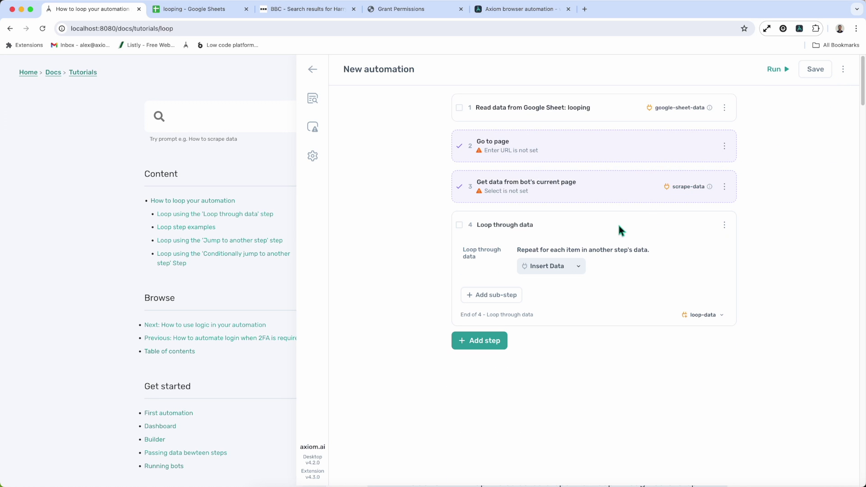
pyautogui.click(845, 71)
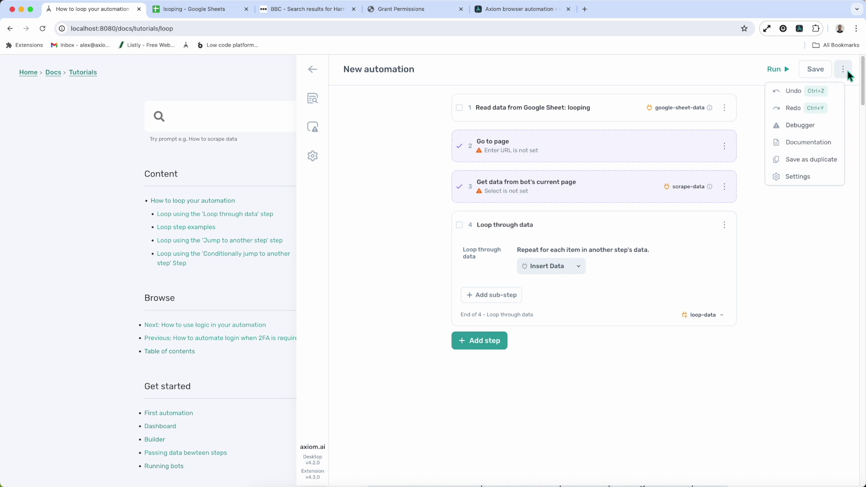
pyautogui.click(843, 70)
pyautogui.click(725, 184)
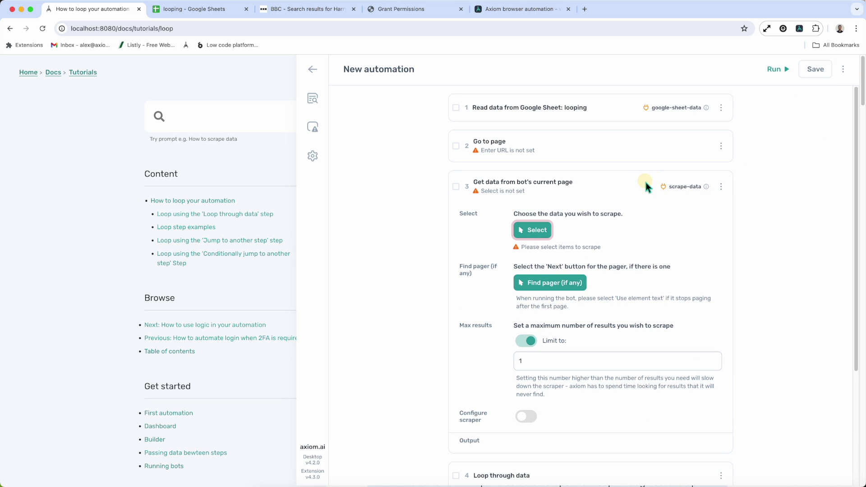
pyautogui.click(643, 185)
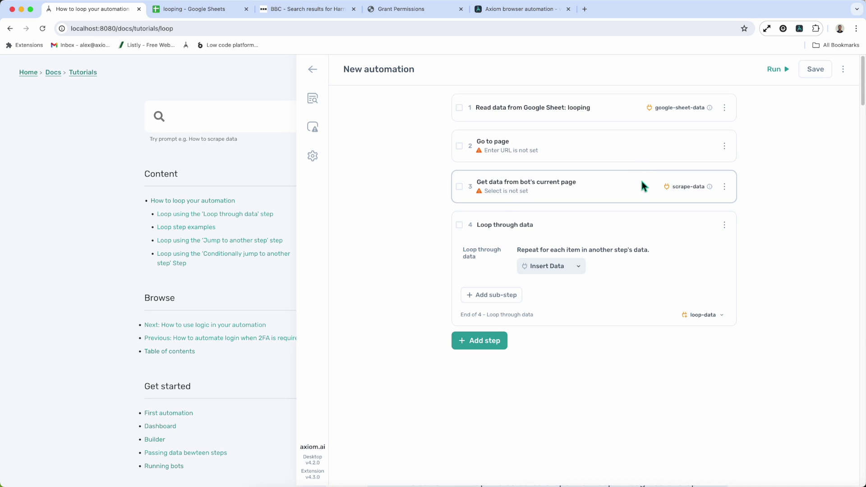
pyautogui.press('super+z')
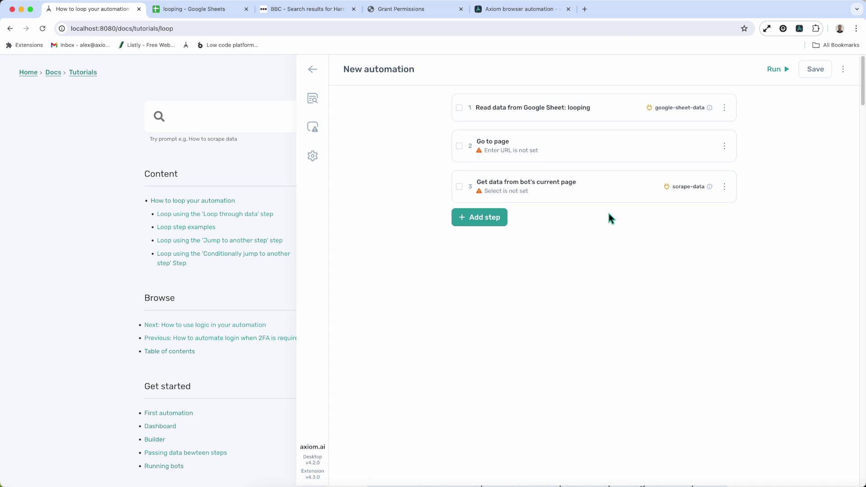
# Step: Select the Go to page and Get data from bot's current page steps and wrap them in a Loop through data step
pyautogui.click(460, 145)
pyautogui.click(459, 212)
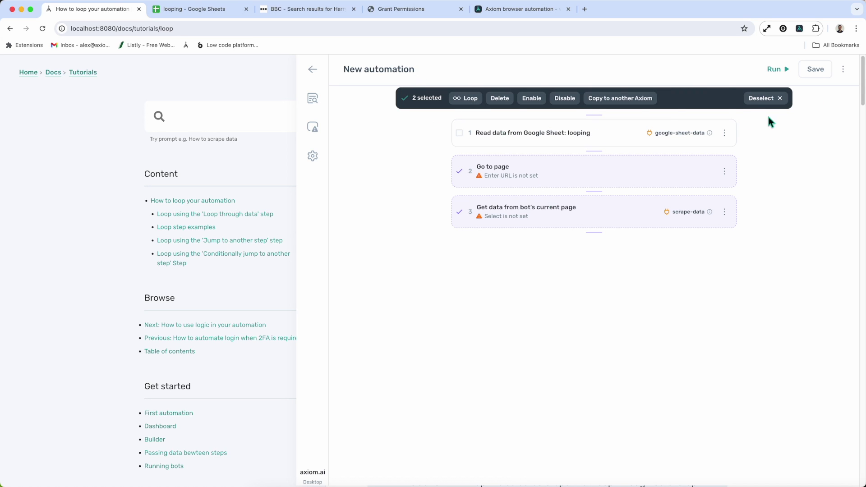
pyautogui.click(470, 101)
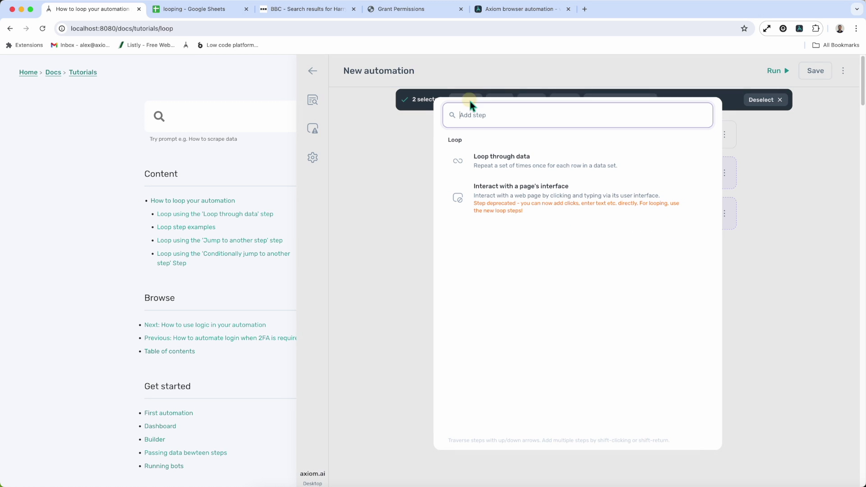
pyautogui.click(521, 157)
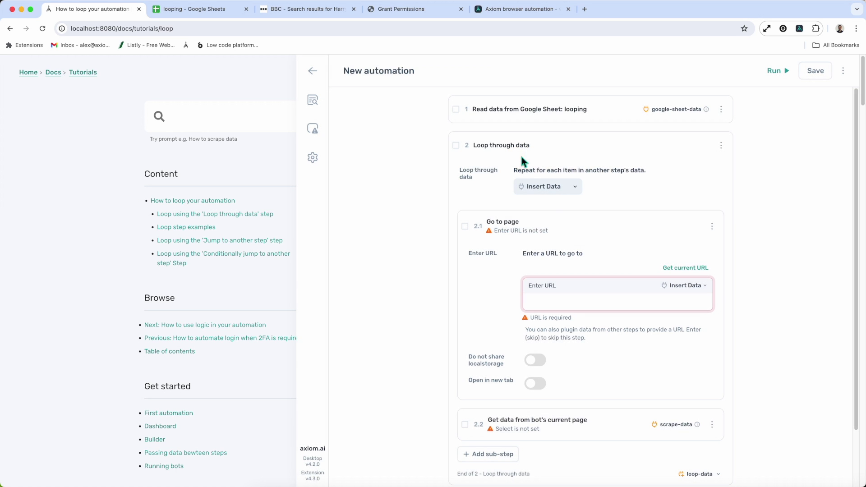
pyautogui.scroll(-3, 621, 244)
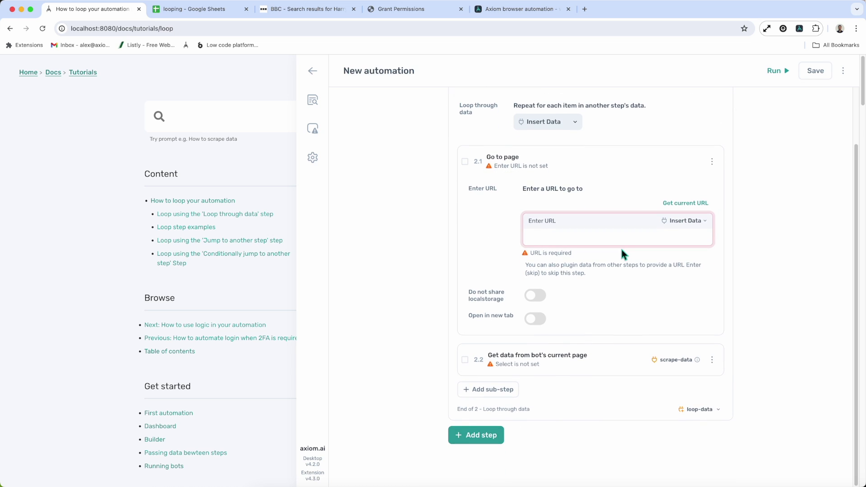
pyautogui.scroll(3, 621, 250)
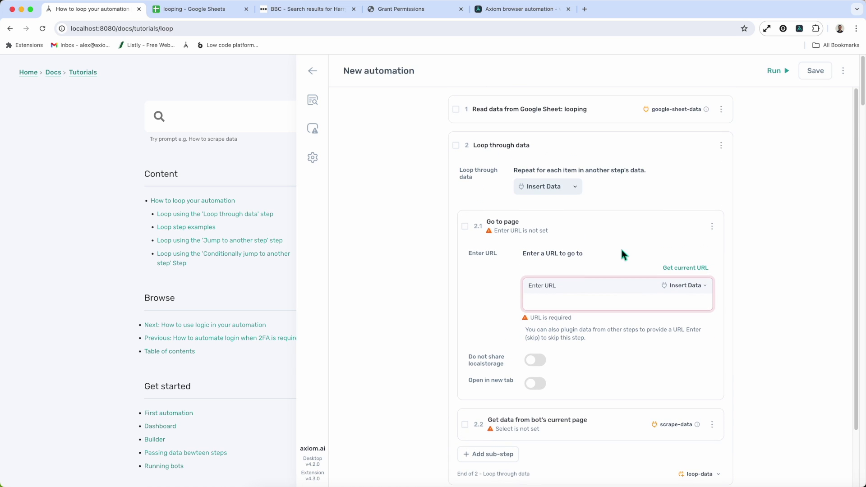
pyautogui.click(612, 228)
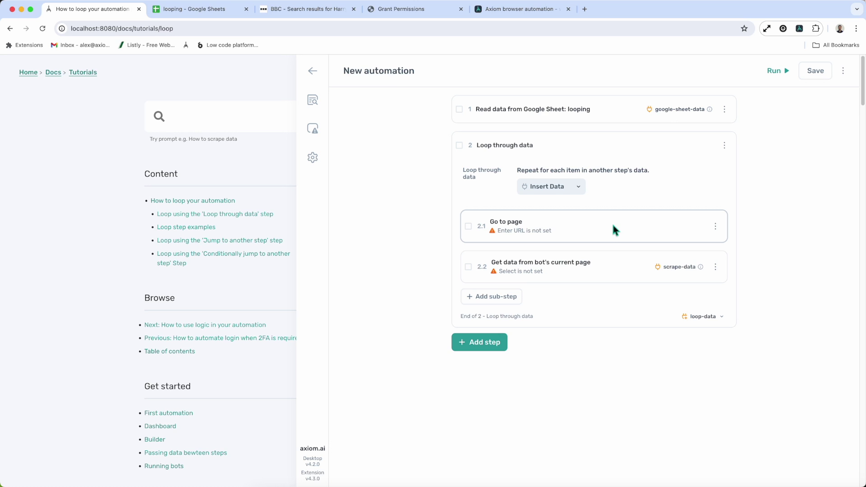
# Step: Insert Column A of google-sheet-data as the URL of the Go to page sub-step
pyautogui.click(587, 219)
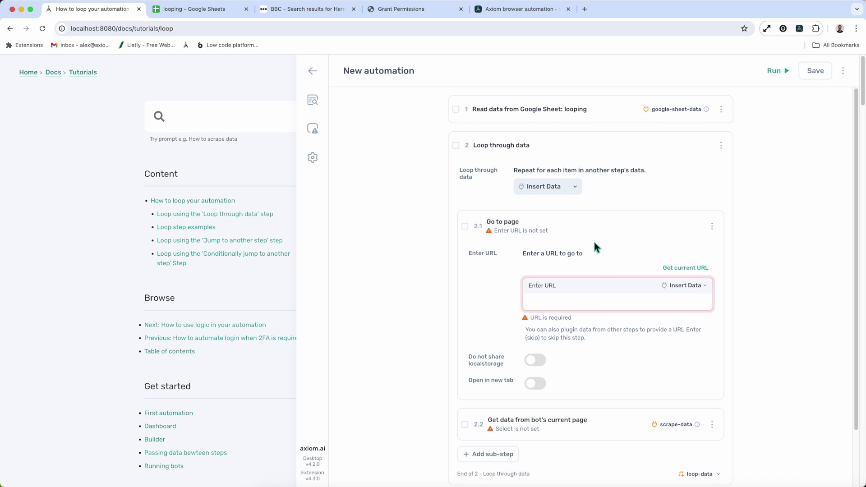
pyautogui.click(598, 300)
pyautogui.click(685, 288)
pyautogui.click(649, 303)
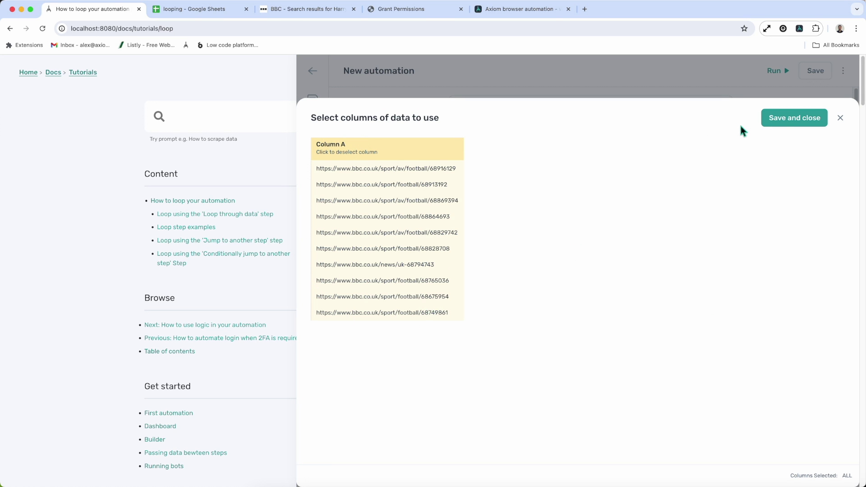
pyautogui.click(780, 117)
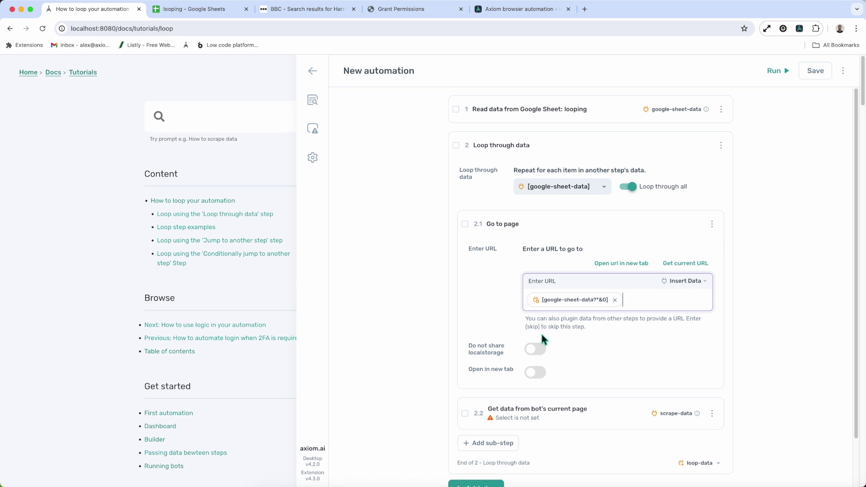
# Step: Examine the Google Sheet step's output preview and the list of URLs in the looping spreadsheet
pyautogui.click(602, 116)
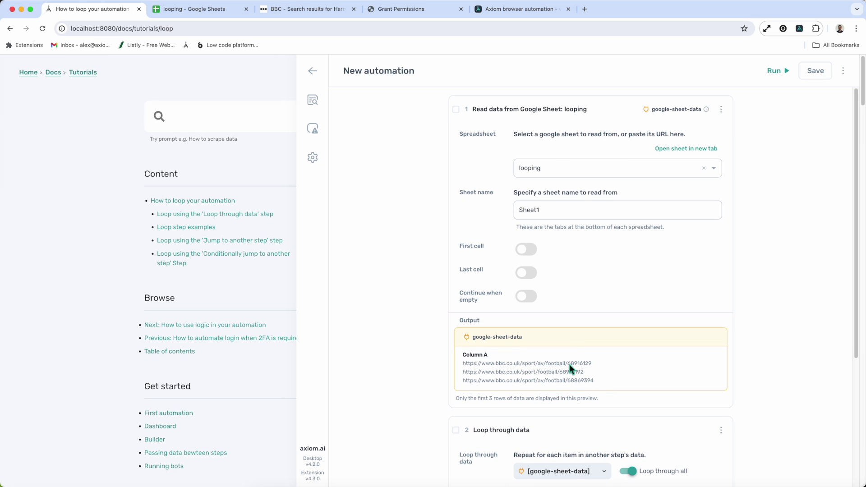
pyautogui.click(221, 12)
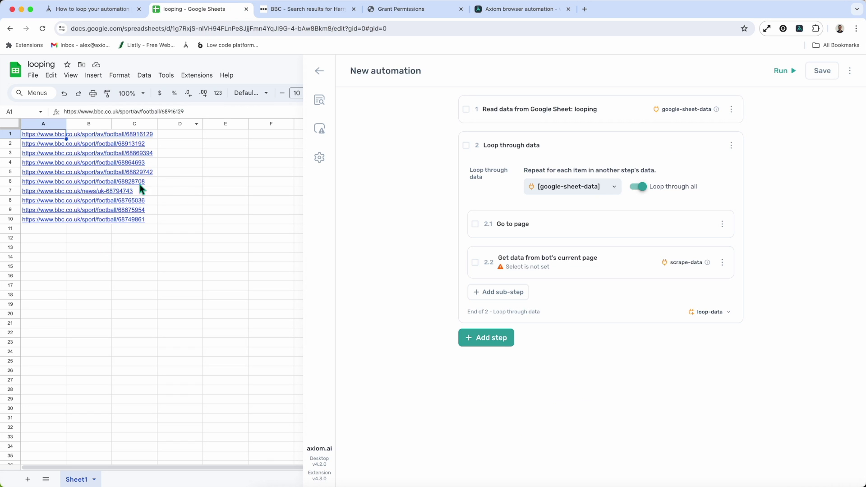
pyautogui.click(112, 10)
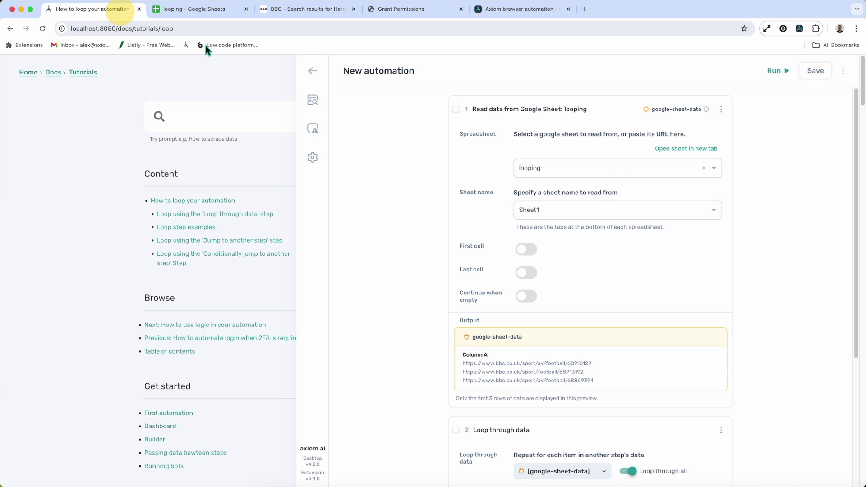
pyautogui.click(605, 108)
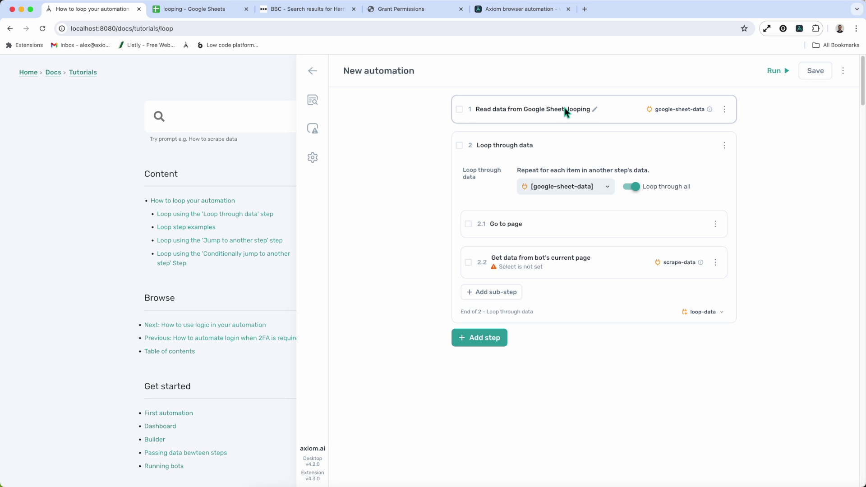
# Step: Delete the Read data from Google Sheet step and undo the deletion
pyautogui.click(723, 108)
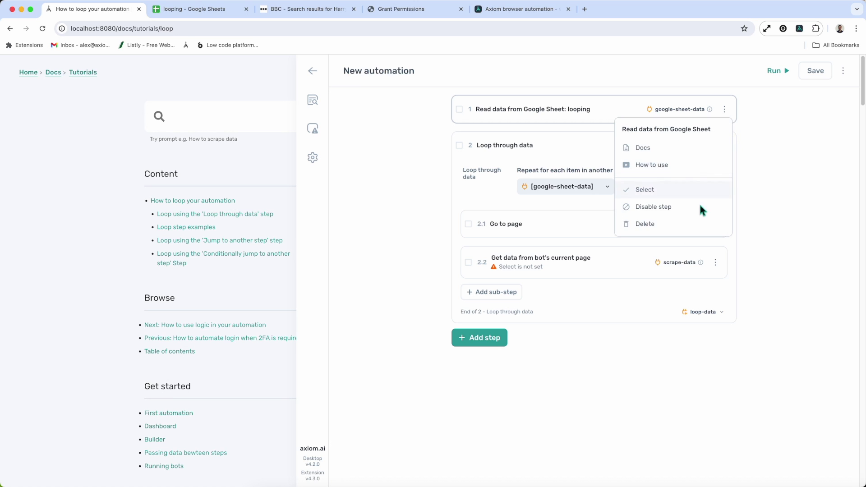
pyautogui.click(679, 222)
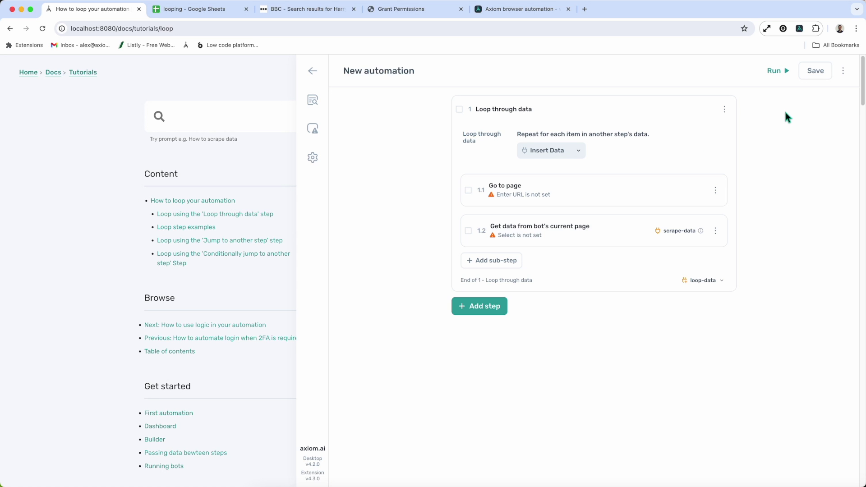
pyautogui.press('super+z')
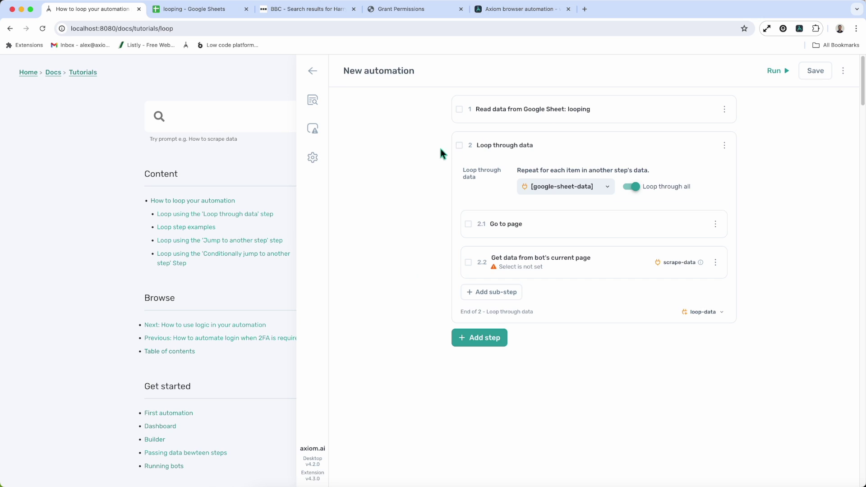
# Step: Add a Click element sub-step to the loop after Get data from bot's current page, and collapse its settings
pyautogui.moveTo(540, 246)
pyautogui.click(512, 296)
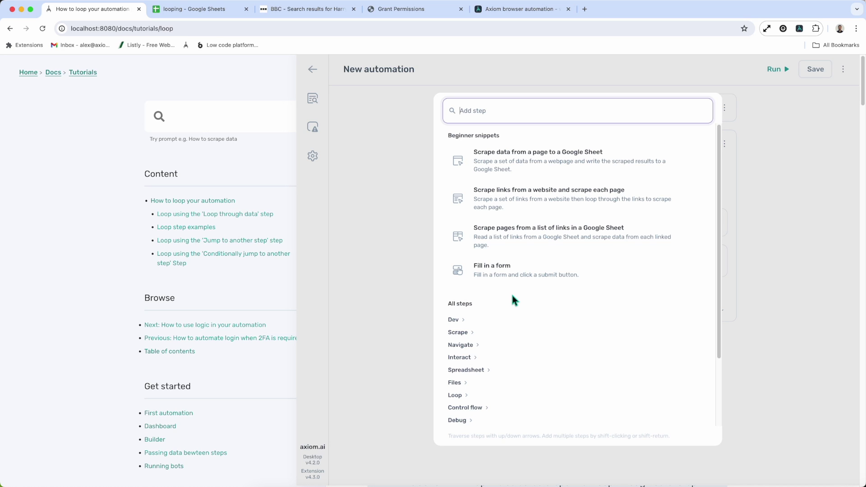
pyautogui.scroll(-2, 512, 311)
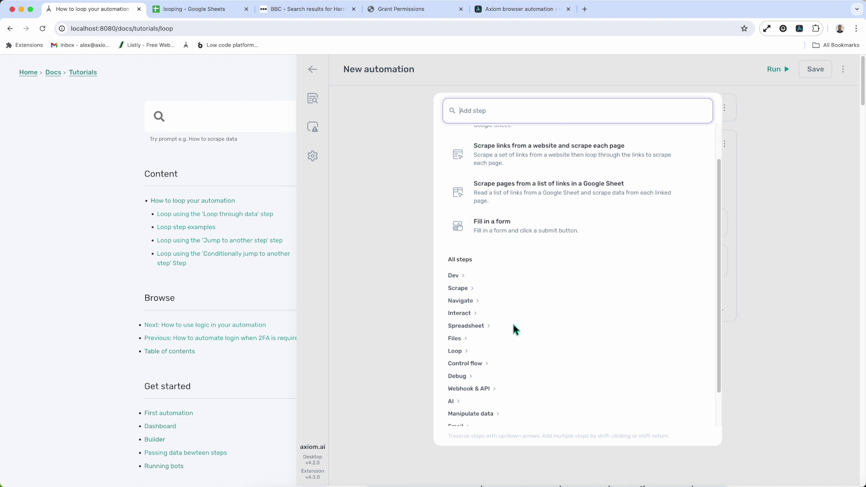
pyautogui.click(471, 308)
pyautogui.click(502, 186)
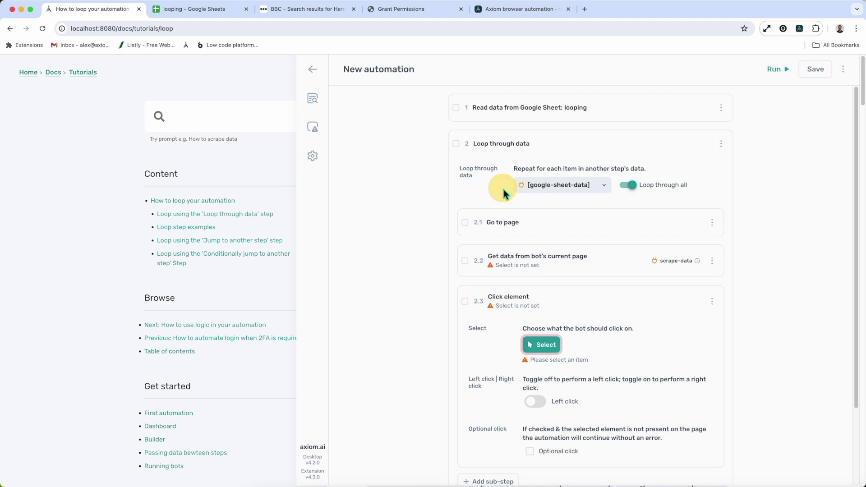
pyautogui.click(613, 308)
# Step: Add a nested Loop through data sub-step after the Click element sub-step
pyautogui.scroll(-1, 581, 365)
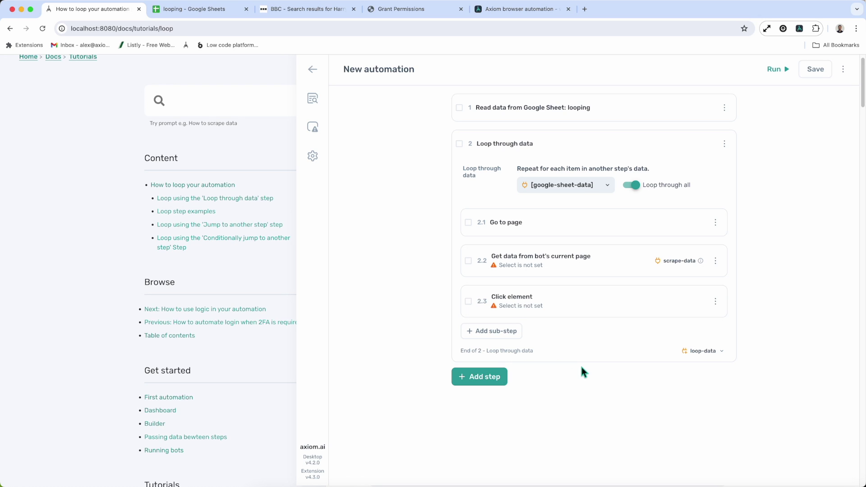
pyautogui.click(502, 331)
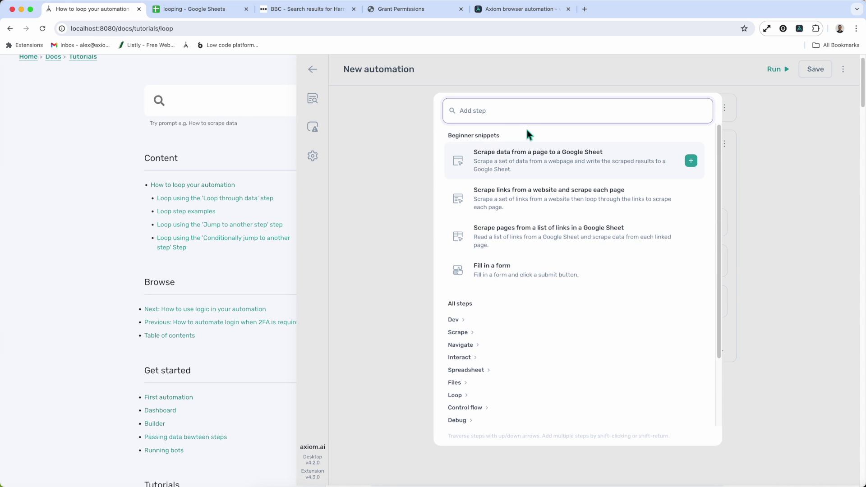
pyautogui.write('loop')
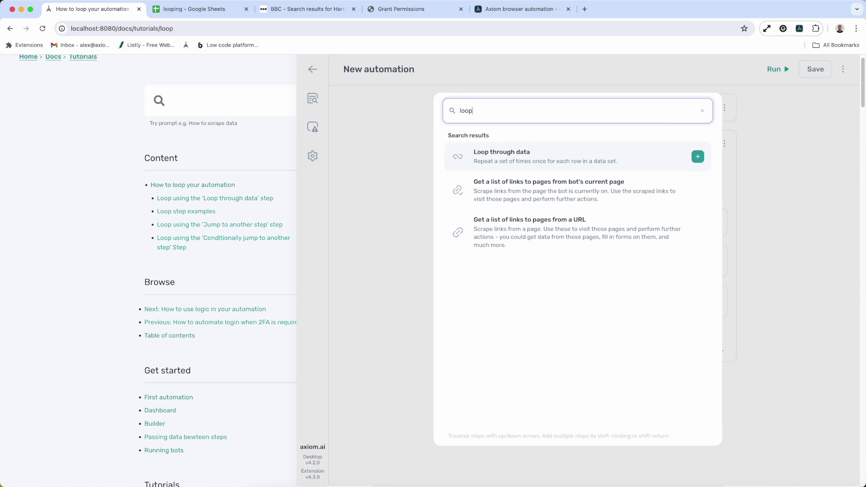
pyautogui.click(548, 156)
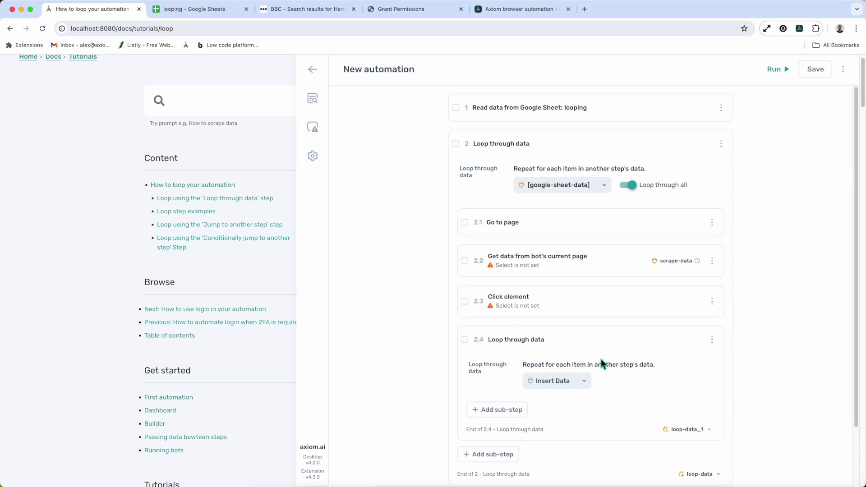
pyautogui.scroll(-1, 600, 359)
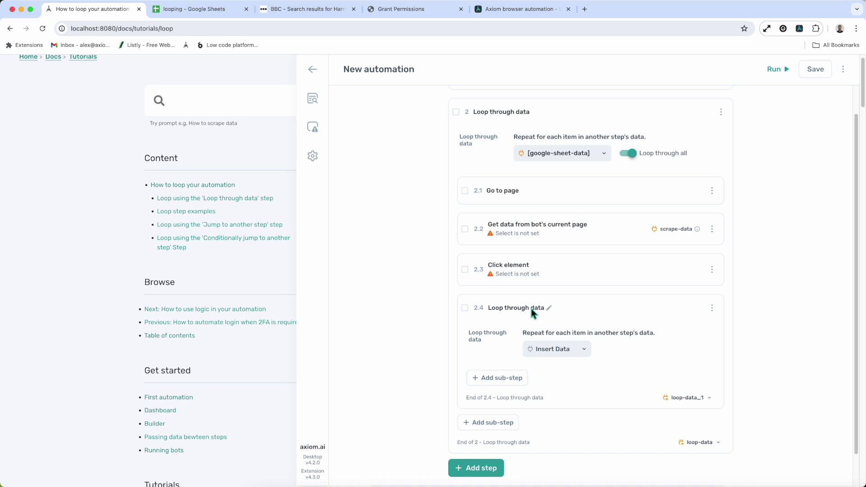
pyautogui.click(508, 378)
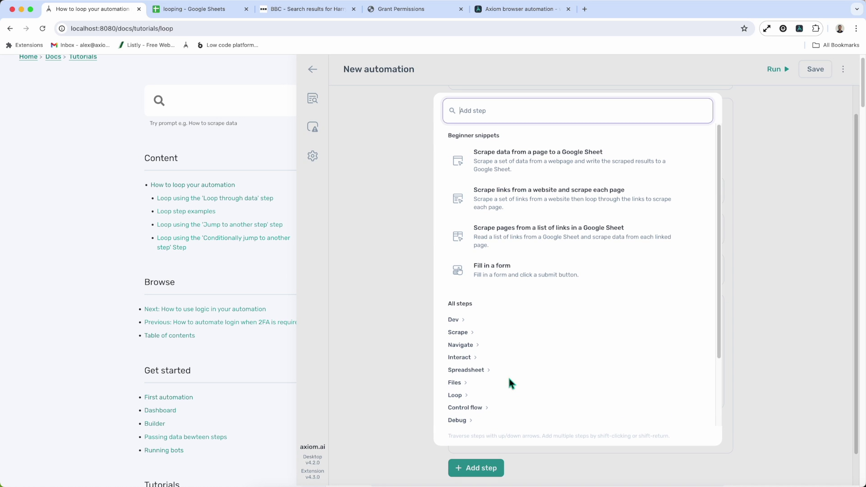
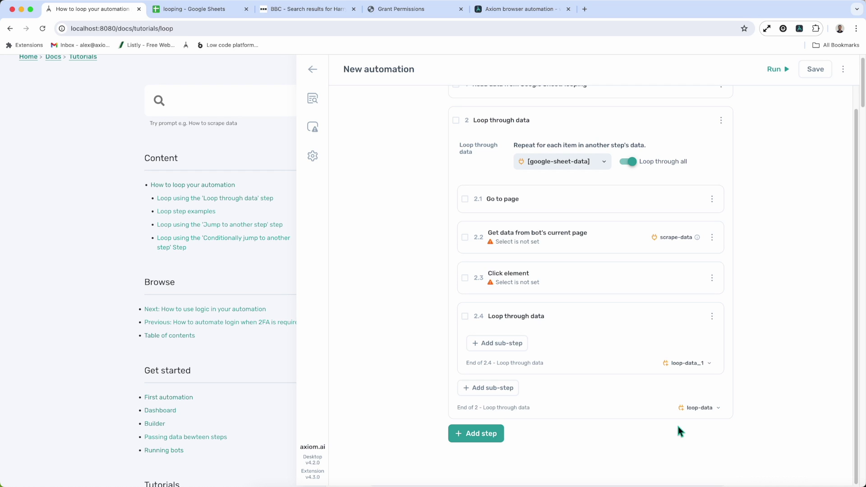
pyautogui.click(480, 434)
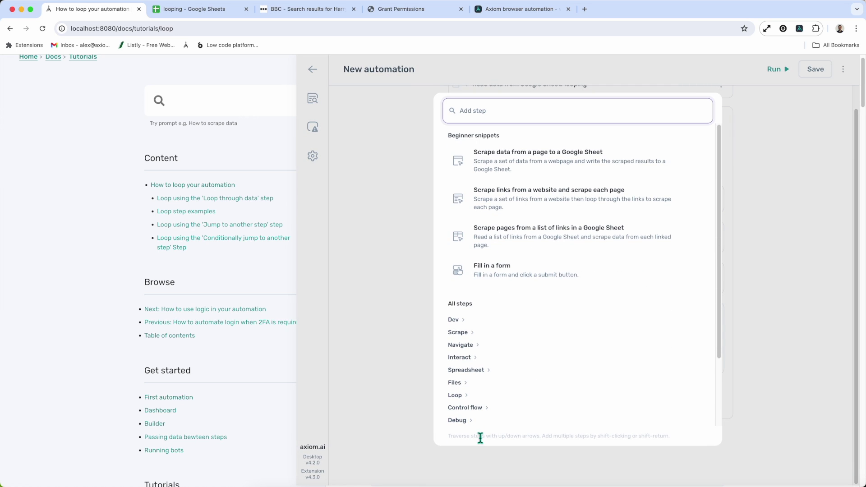
pyautogui.write('write')
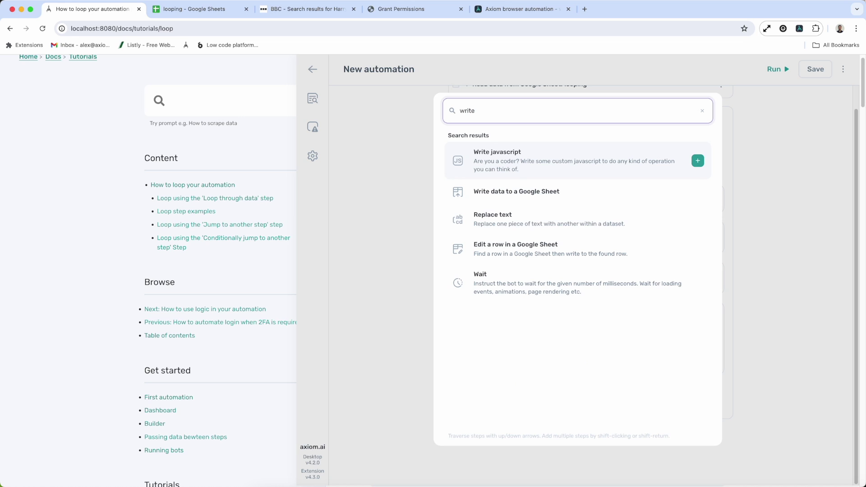
pyautogui.click(548, 207)
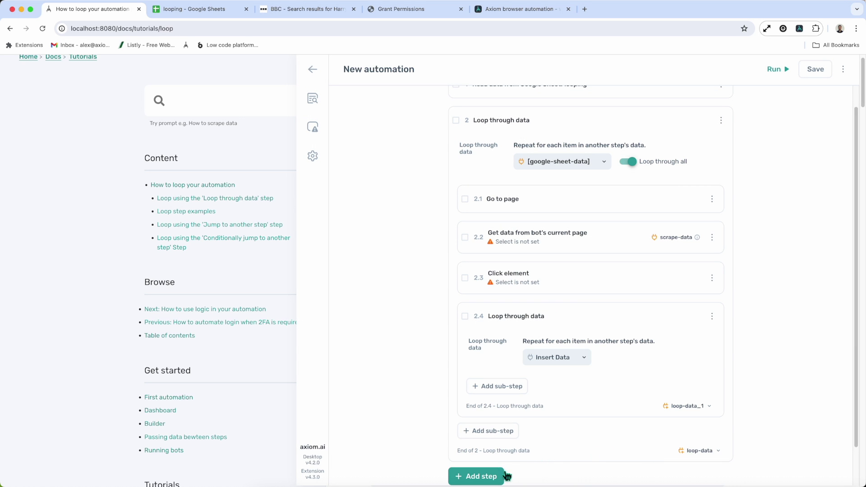
# Step: Add a Write data to a Google Sheet step after the outer loop and insert [loop-data] as the data to write
pyautogui.click(493, 476)
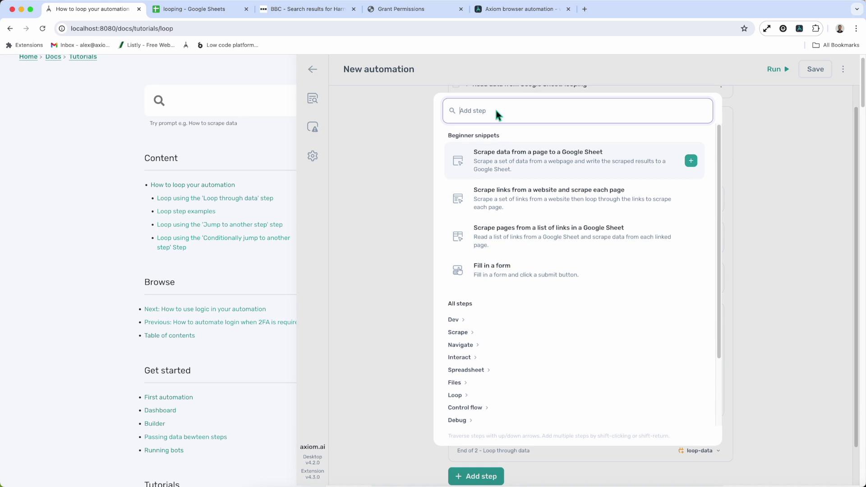
pyautogui.write('wri')
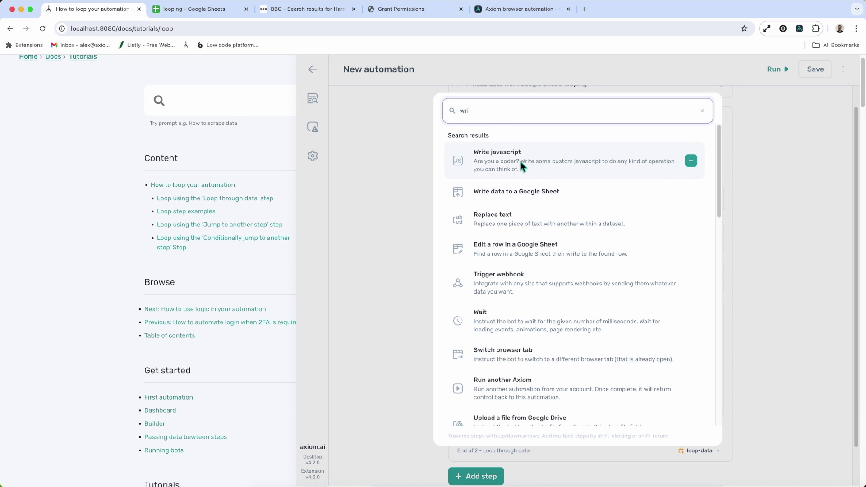
pyautogui.click(518, 194)
pyautogui.scroll(-5, 546, 451)
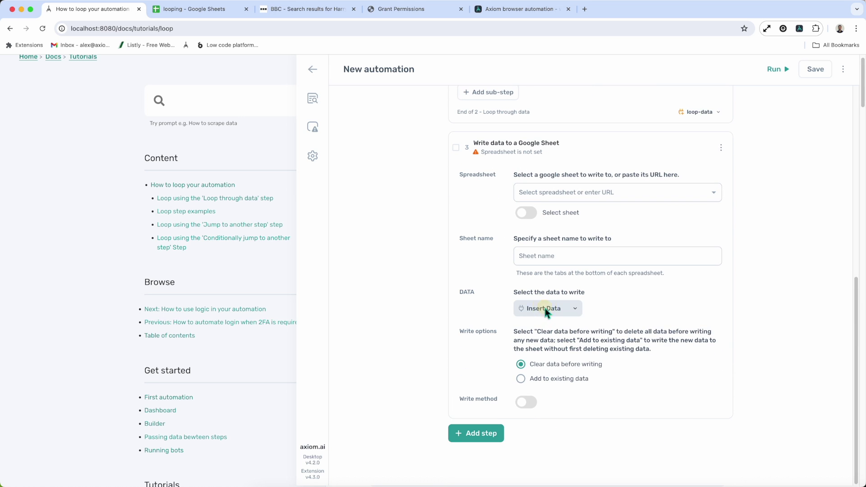
pyautogui.click(545, 310)
pyautogui.scroll(-2, 569, 392)
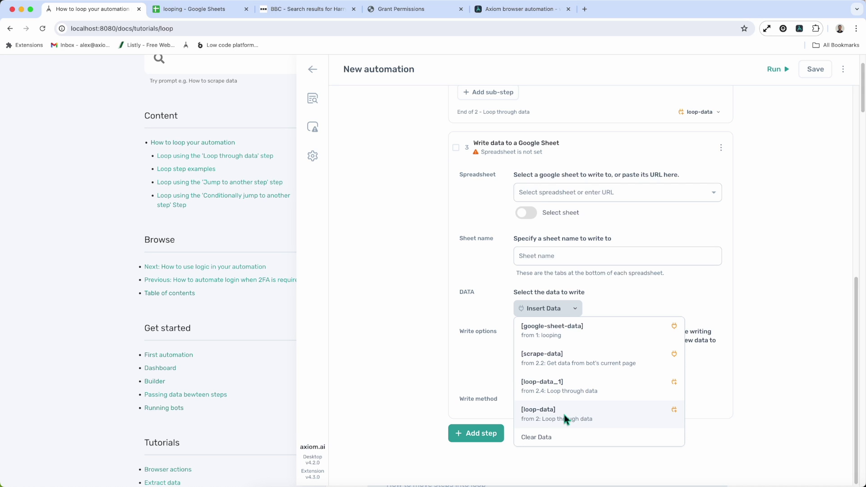
pyautogui.click(563, 412)
pyautogui.click(785, 121)
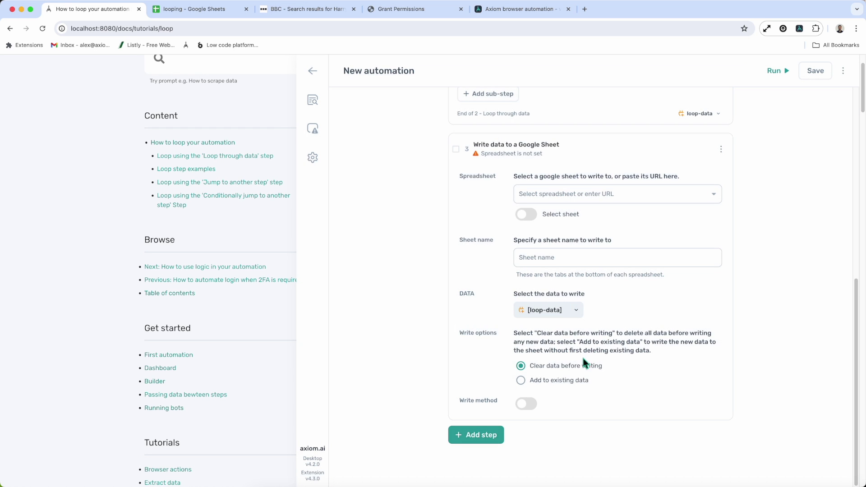
# Step: Collapse the Write data to a Google Sheet step and add a new Loop through data step after it
pyautogui.scroll(5, 572, 356)
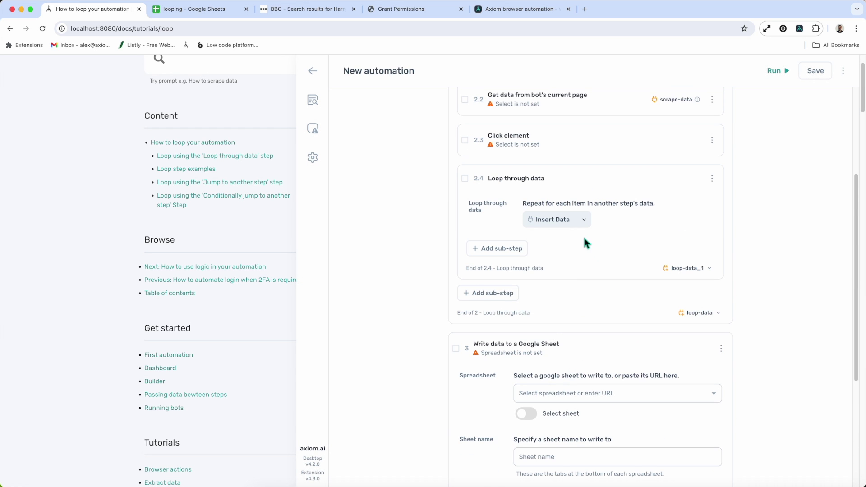
pyautogui.scroll(4, 588, 246)
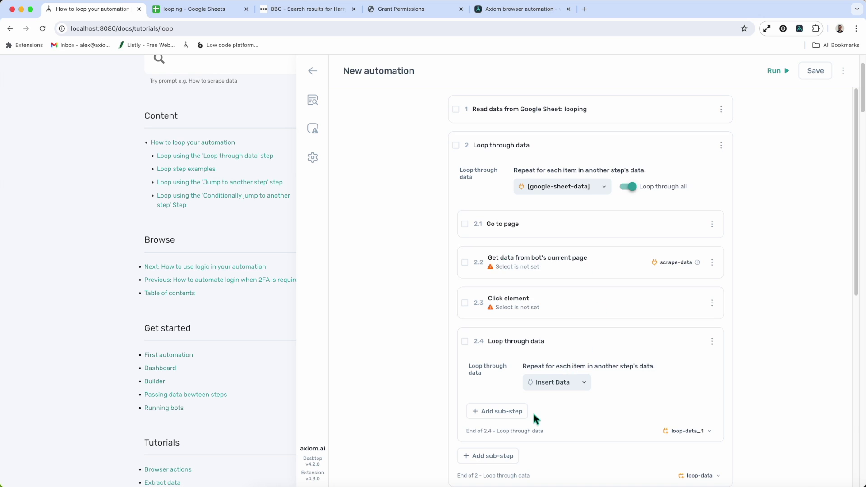
pyautogui.scroll(-5, 533, 415)
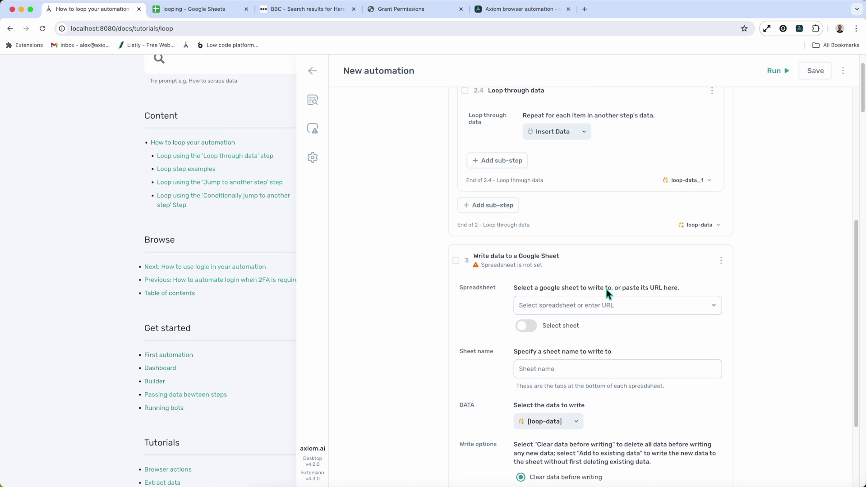
pyautogui.click(610, 262)
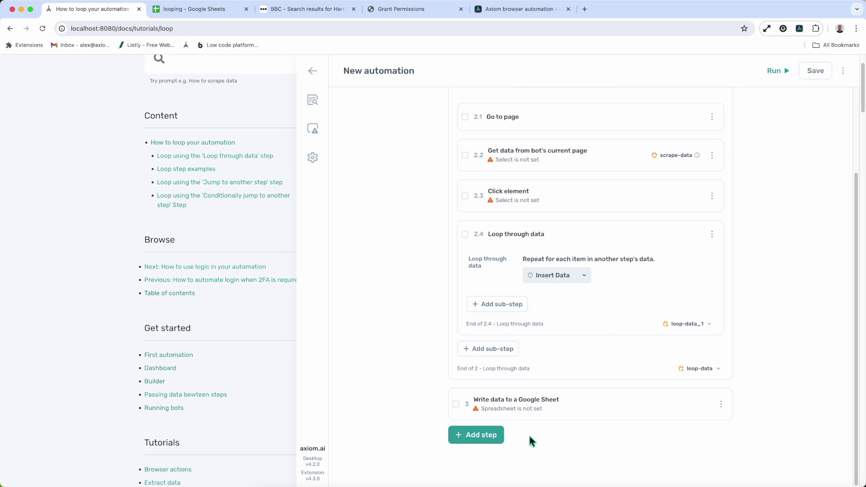
pyautogui.click(487, 440)
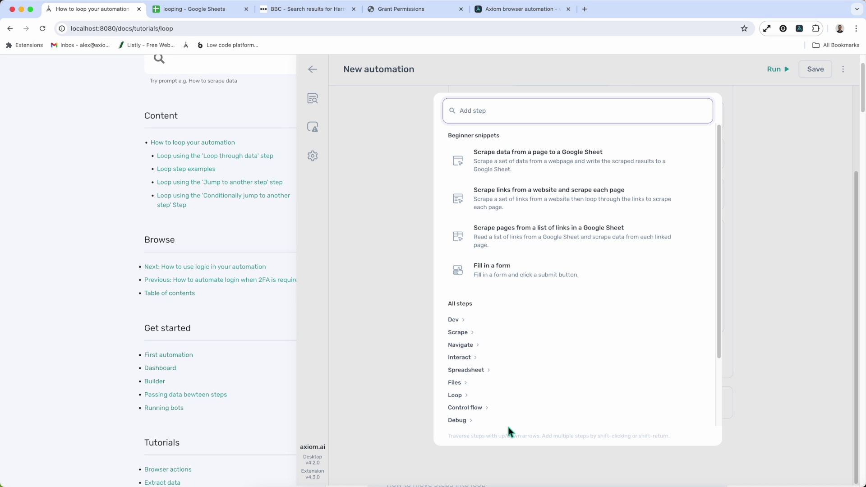
pyautogui.write('loop')
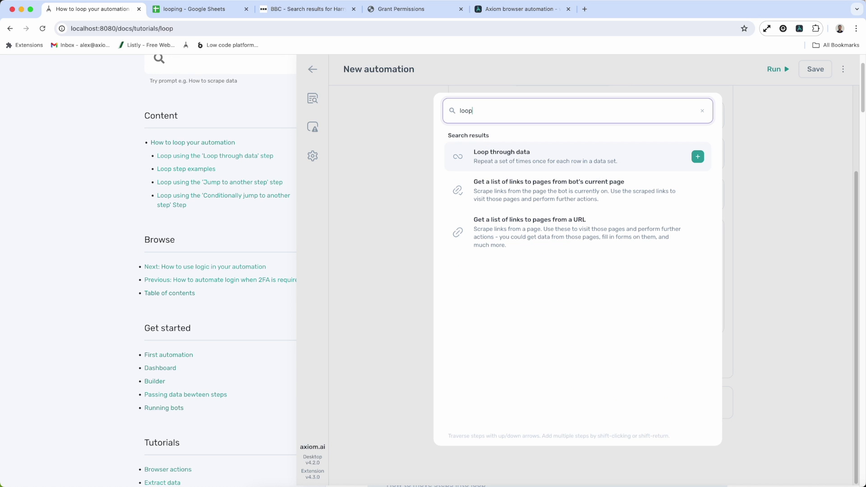
pyautogui.click(536, 161)
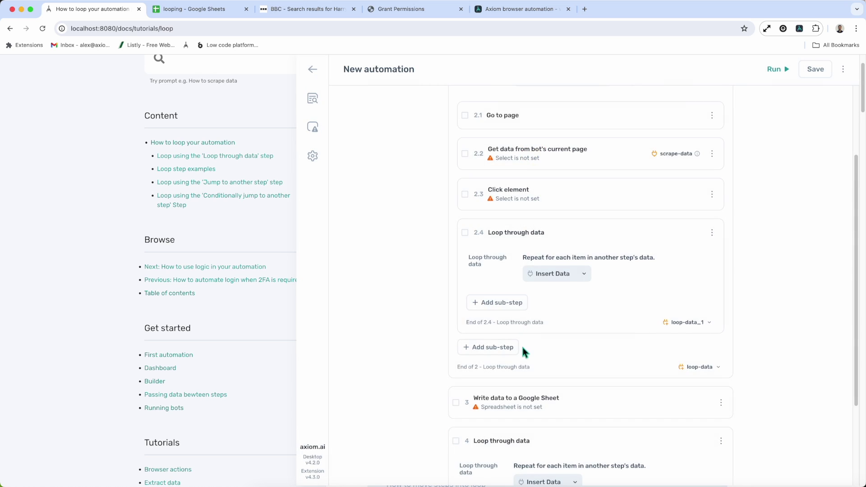
# Step: Rename the new loop step as "Loop through data: Group"
pyautogui.scroll(-3, 521, 344)
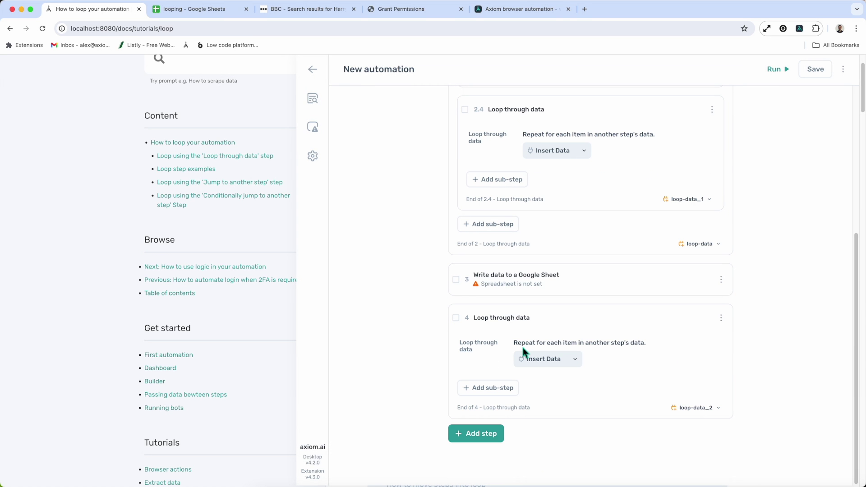
pyautogui.click(506, 319)
pyautogui.write('Loop through data: Group')
pyautogui.press('Return')
# Step: Add a Read data from Google Sheet sub-step inside the Group loop
pyautogui.scroll(-3, 589, 383)
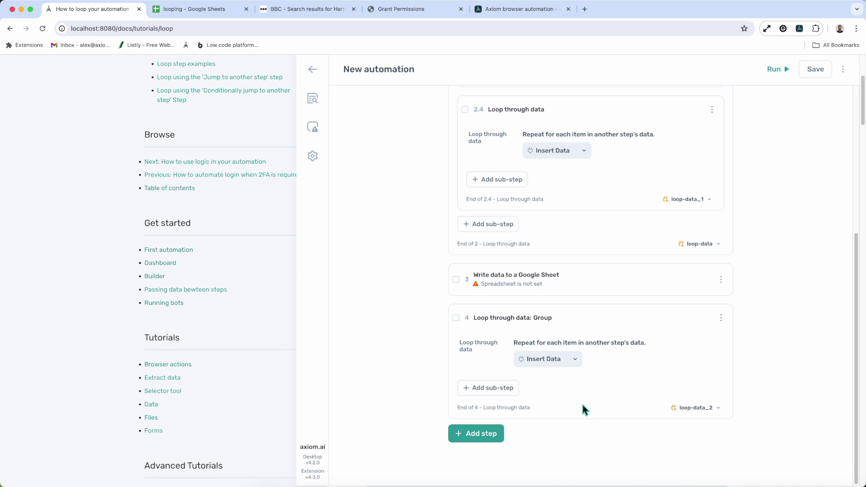
pyautogui.click(504, 388)
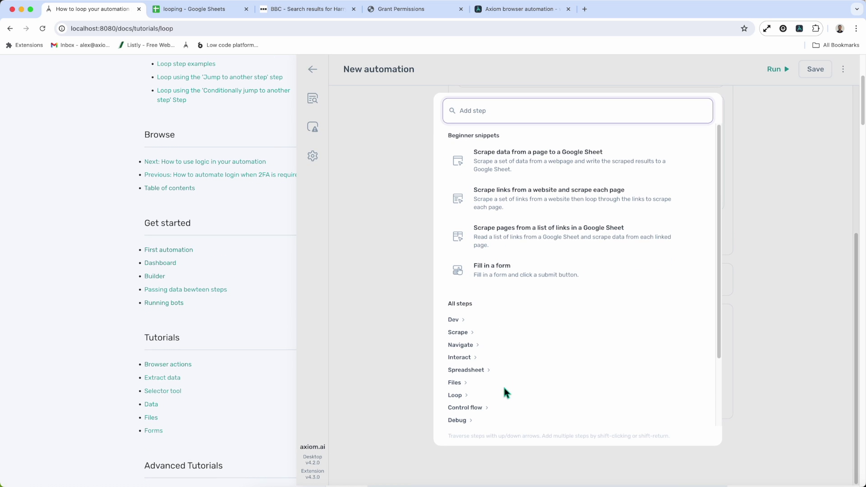
pyautogui.write('re')
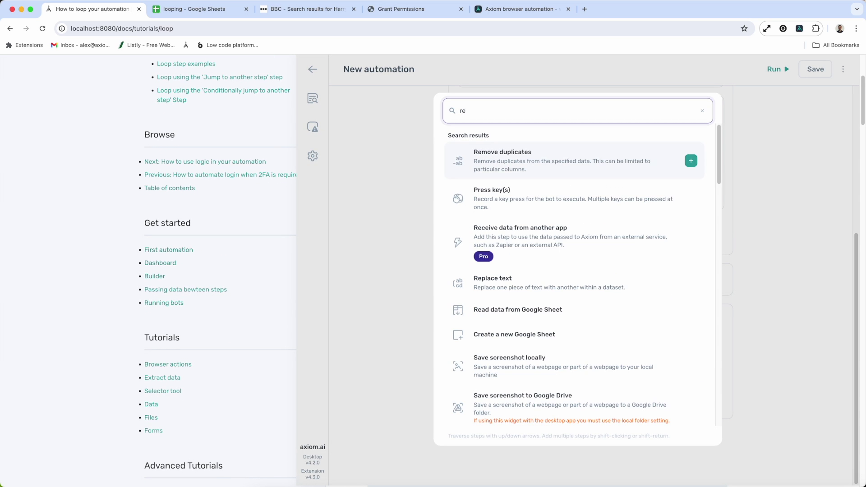
pyautogui.write('ad')
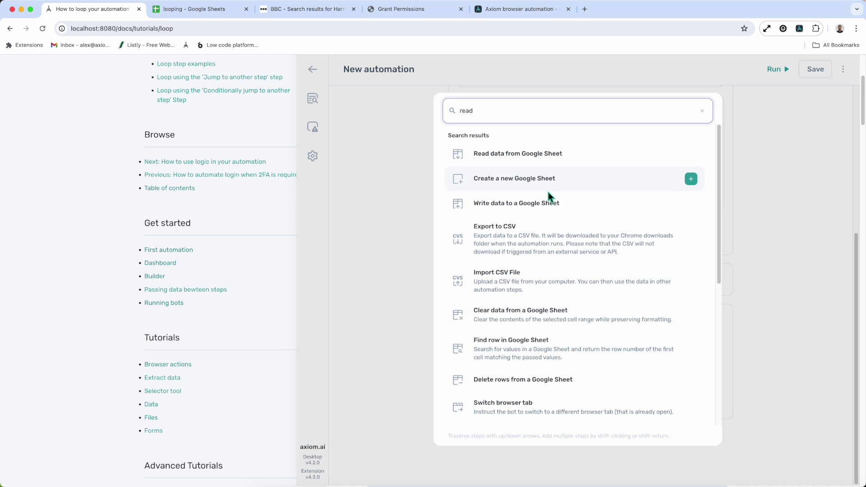
pyautogui.click(546, 160)
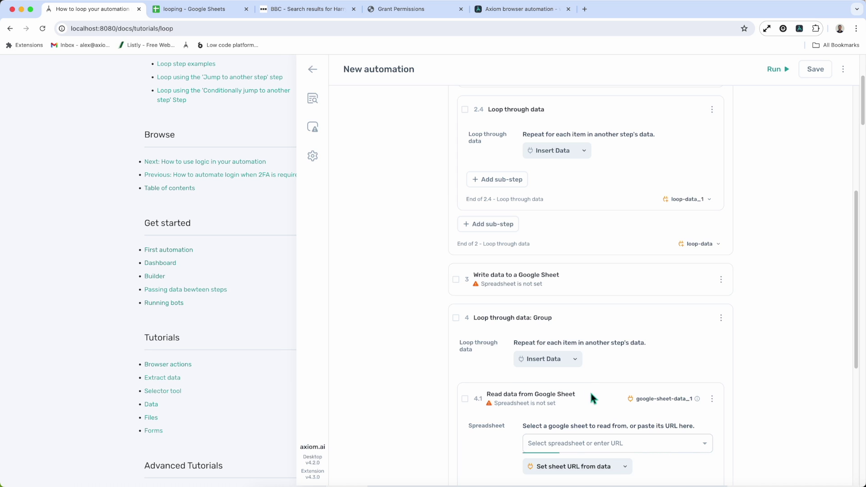
# Step: Add a Get data from bot's current page sub-step inside the Group loop after the Google Sheet sub-step
pyautogui.click(506, 431)
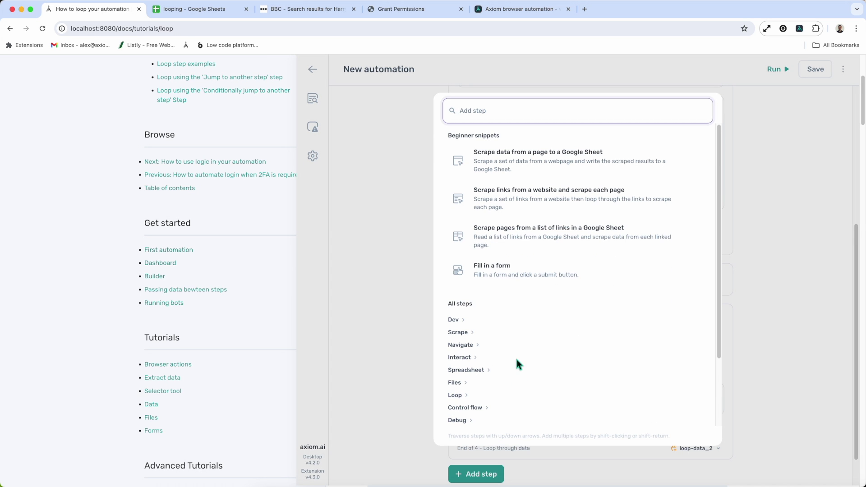
pyautogui.write('scrap')
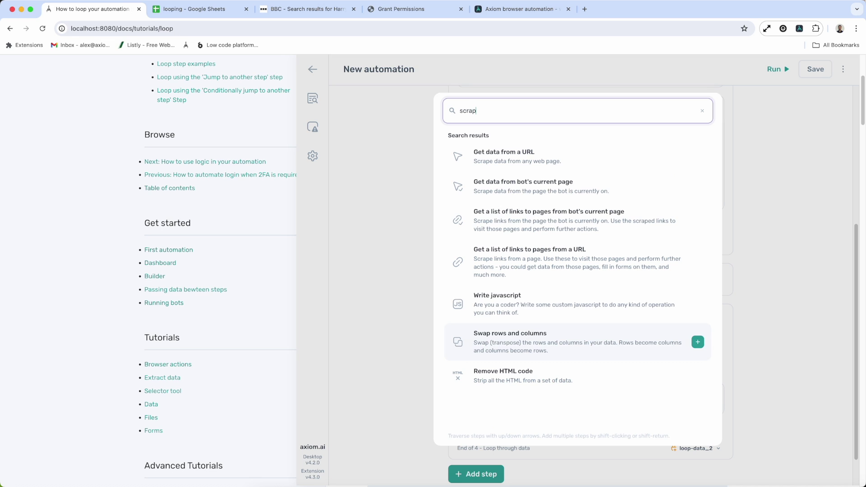
pyautogui.click(550, 189)
# Step: Add a Write data to a Google Sheet step after the Group loop
pyautogui.scroll(-3, 595, 439)
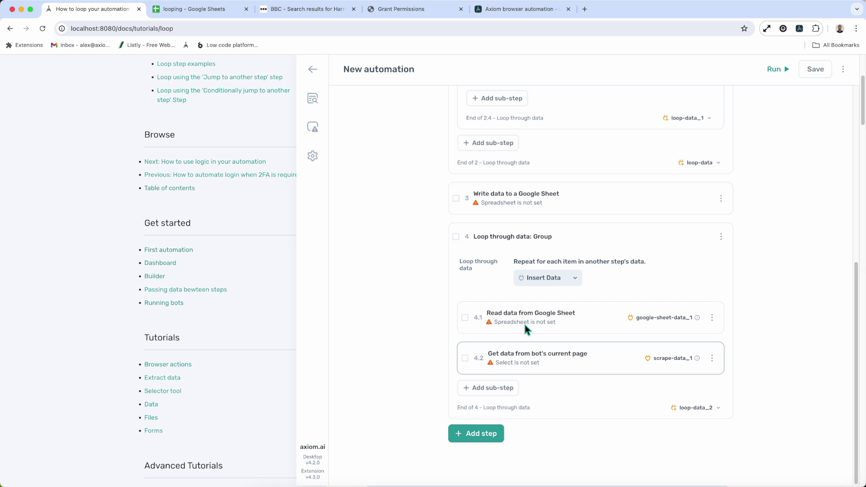
pyautogui.click(496, 430)
pyautogui.write('write')
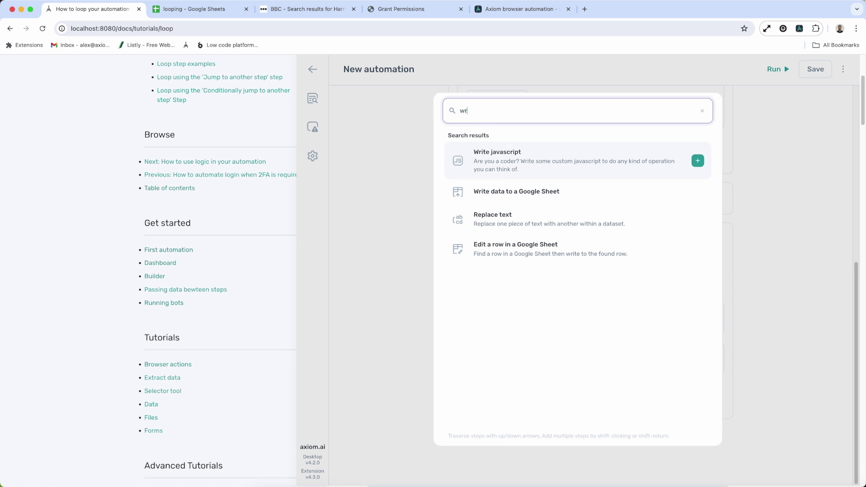
pyautogui.click(530, 192)
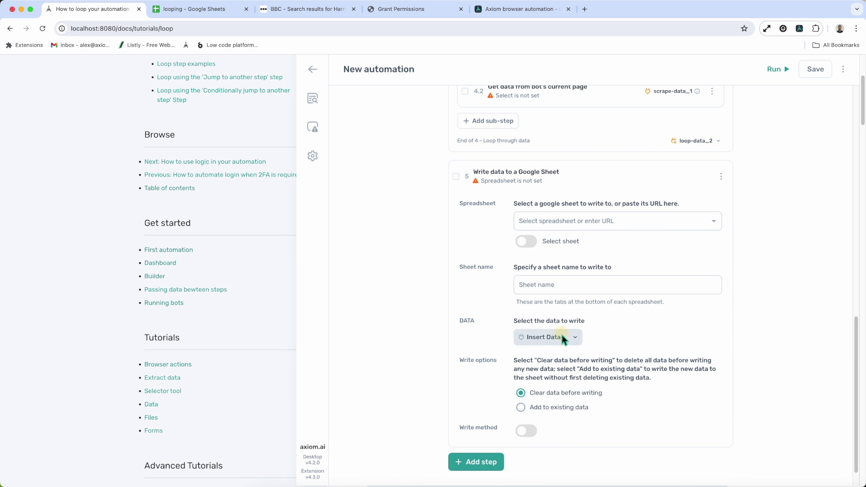
# Step: Set the data to write in step 5 to [loop-data_2] from the Group loop and collapse the step
pyautogui.click(562, 336)
pyautogui.scroll(-1, 581, 456)
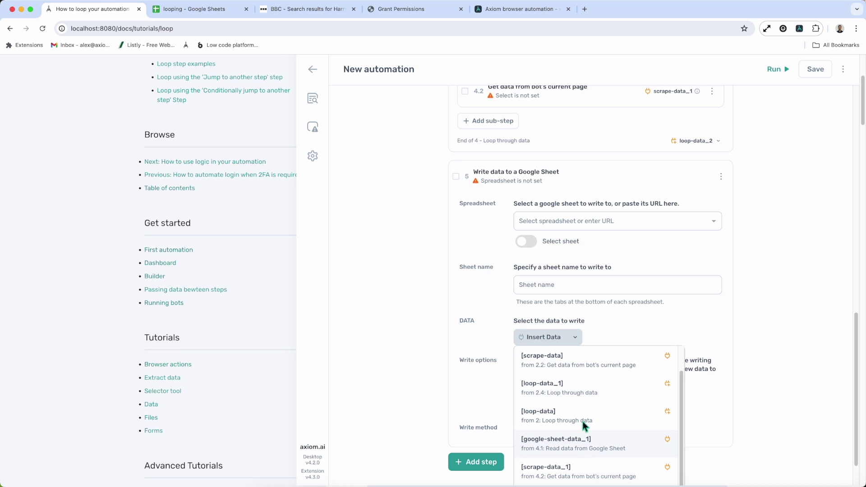
pyautogui.scroll(-1, 581, 418)
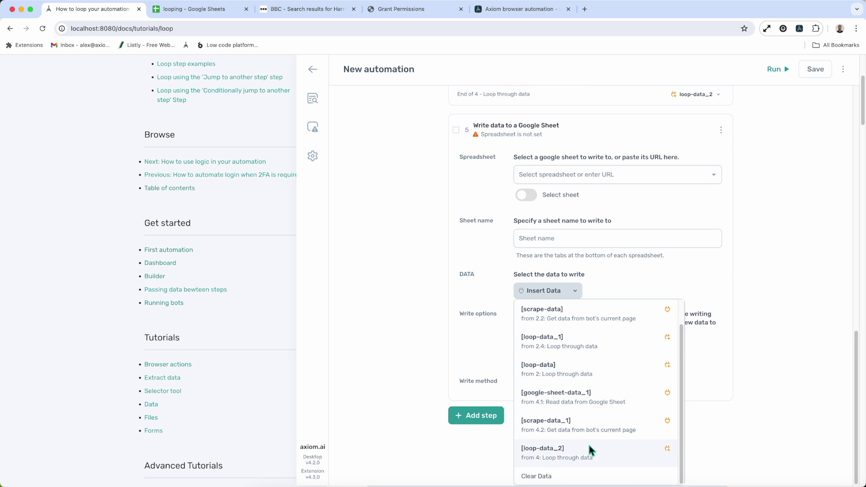
pyautogui.click(588, 444)
pyautogui.click(789, 118)
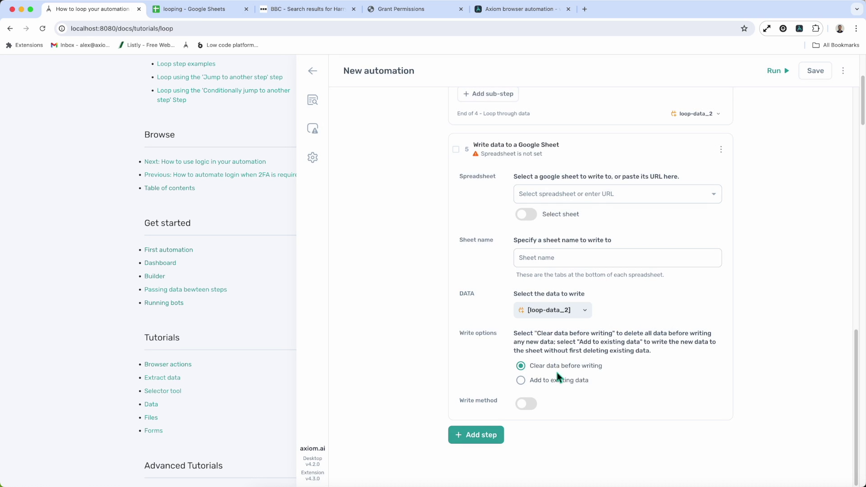
pyautogui.click(605, 150)
pyautogui.scroll(2, 589, 219)
pyautogui.scroll(-2, 589, 235)
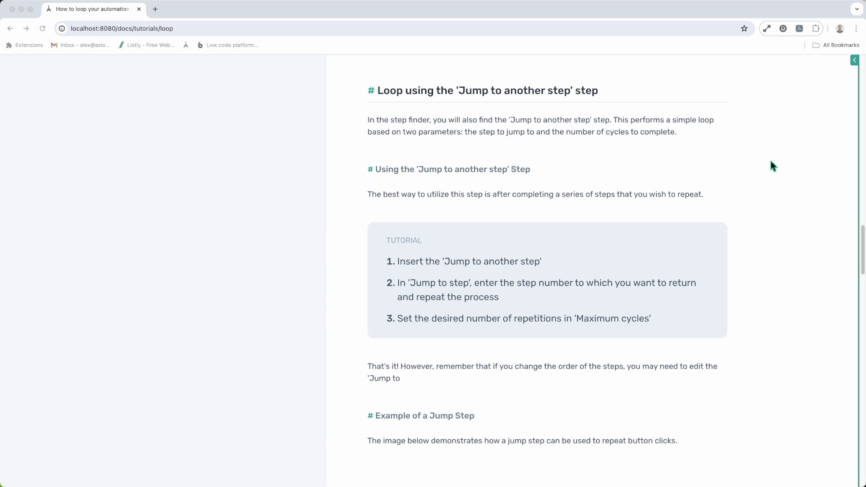
# Step: Reopen the automation builder, leave the current automation without saving, and start a new blank automation
pyautogui.click(853, 61)
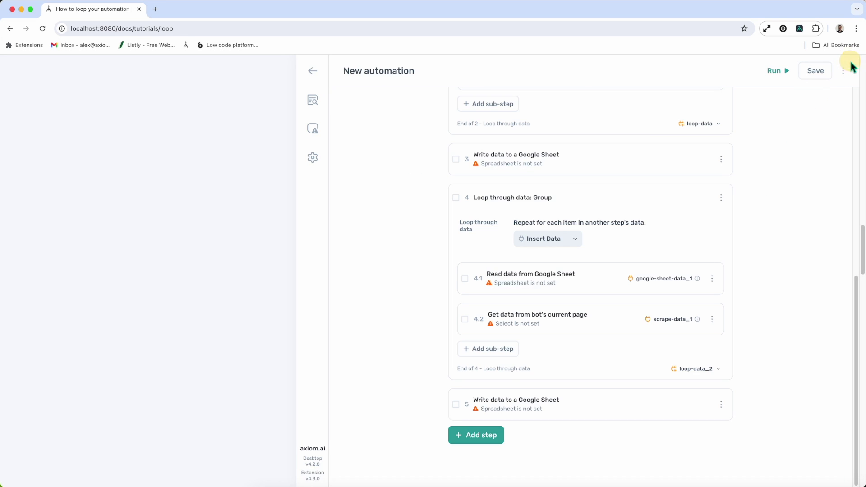
pyautogui.click(312, 70)
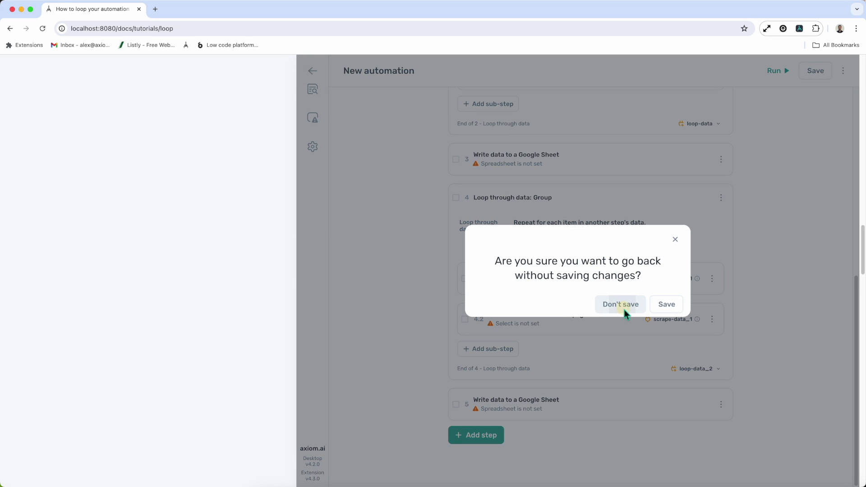
pyautogui.click(624, 310)
pyautogui.click(802, 74)
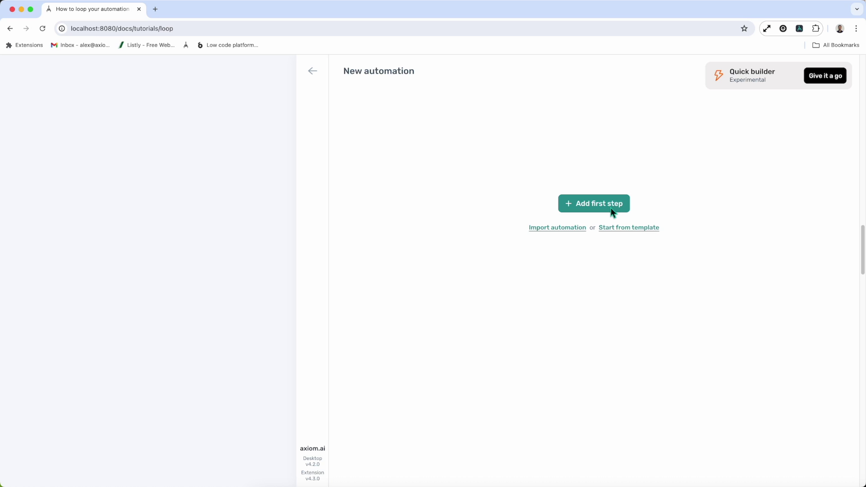
# Step: Add a Click element step as the automation's first step and collapse it
pyautogui.click(611, 209)
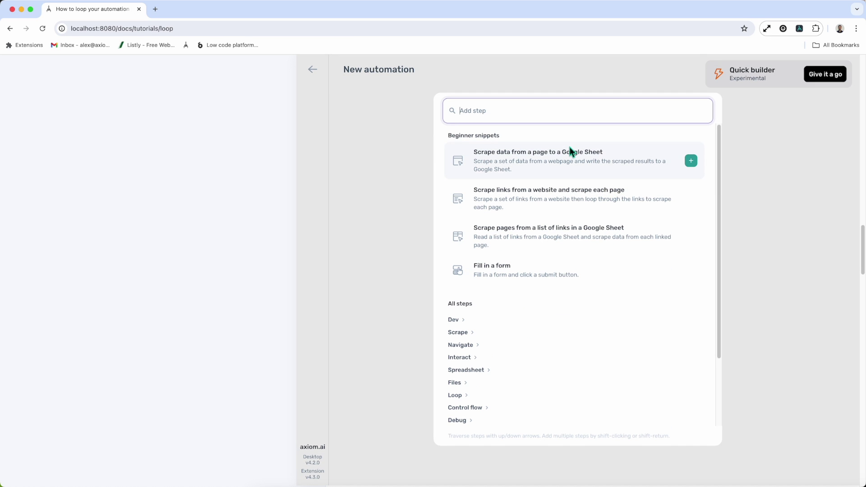
pyautogui.write('click')
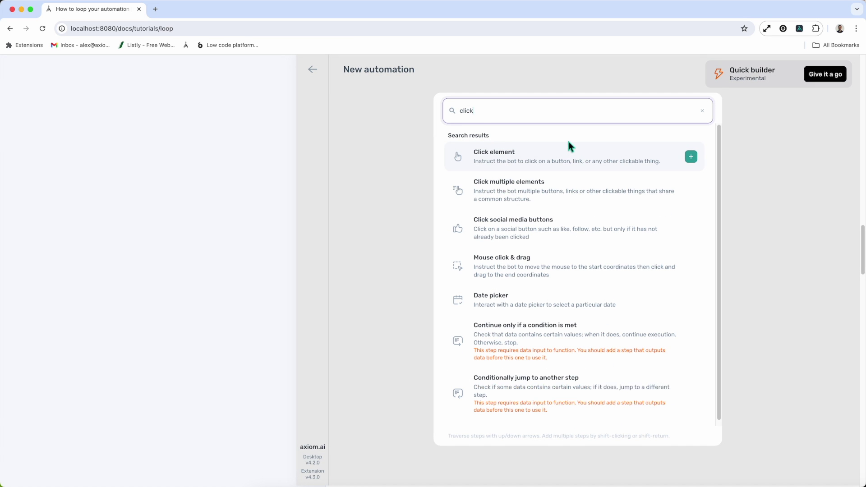
pyautogui.click(555, 150)
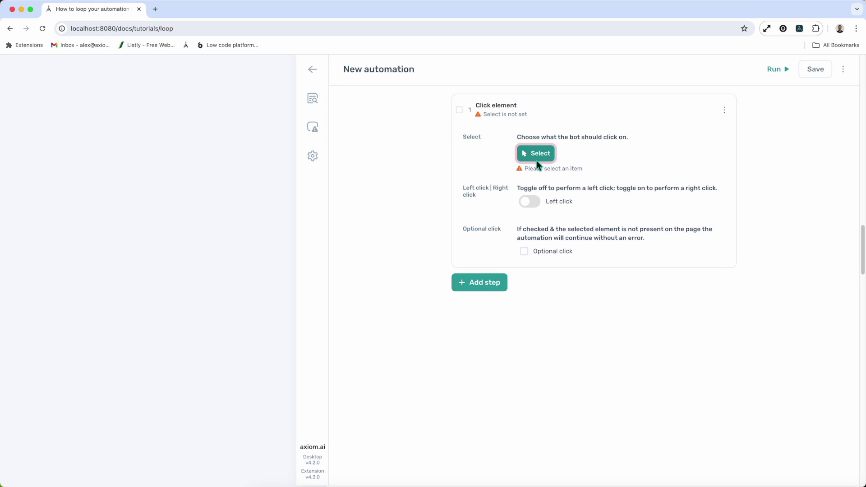
pyautogui.click(558, 117)
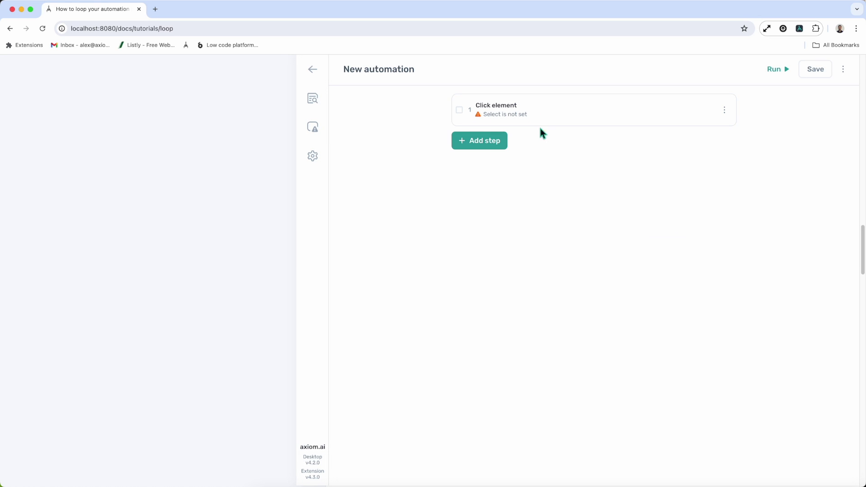
# Step: Add a second Click element step below the first one and collapse it
pyautogui.click(502, 140)
pyautogui.write('click')
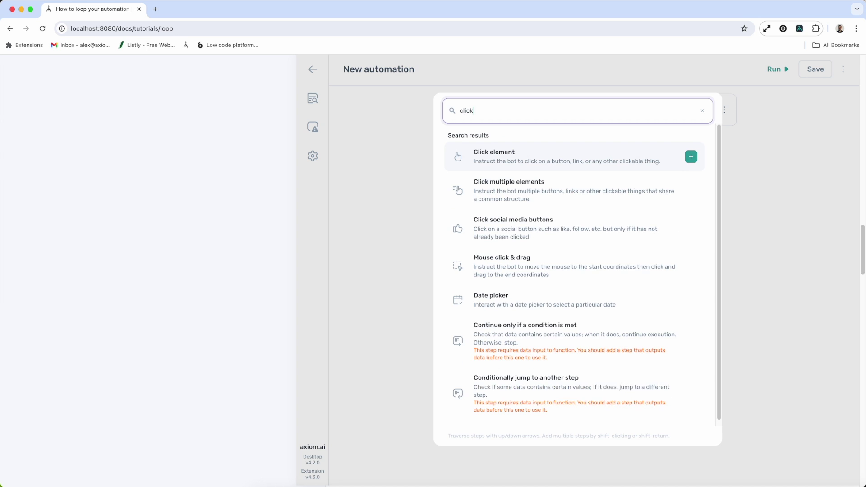
pyautogui.click(531, 162)
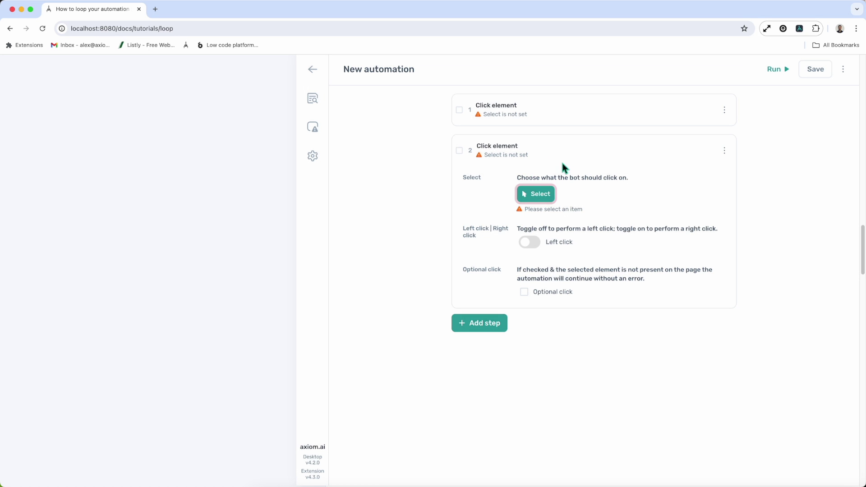
pyautogui.click(549, 154)
# Step: Add eight more Click element steps at once with the search term click*8 and collapse step 3
pyautogui.click(493, 183)
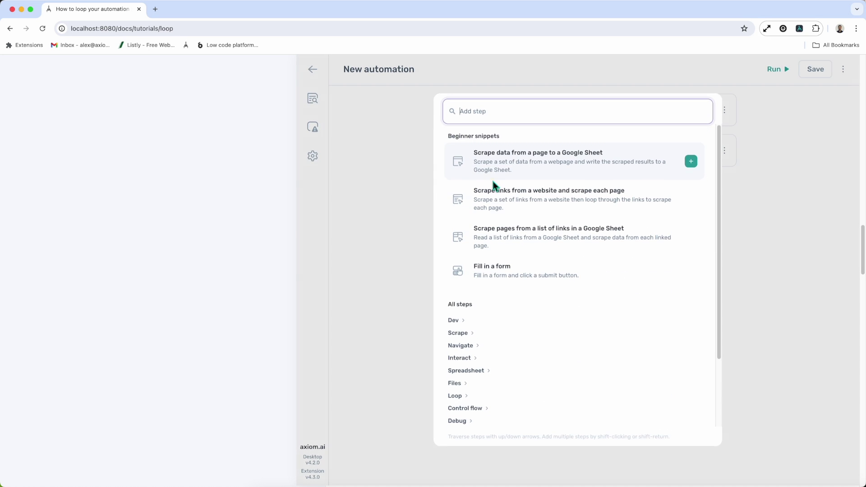
pyautogui.write('click')
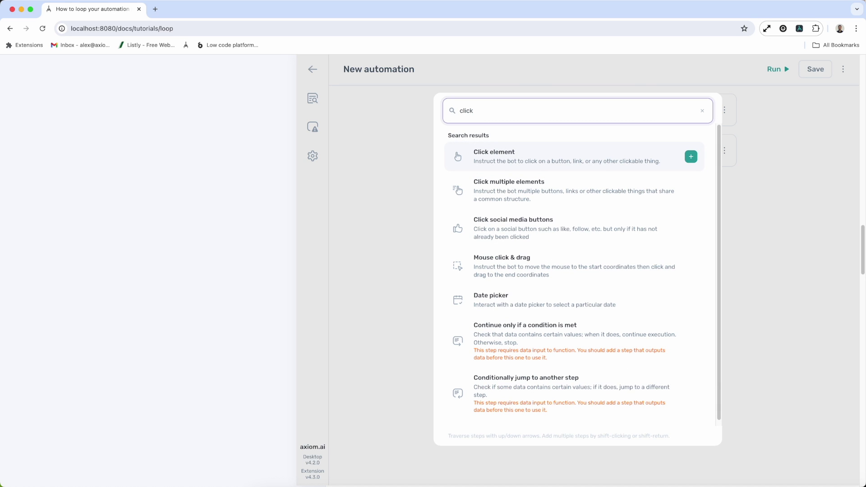
pyautogui.write('*8')
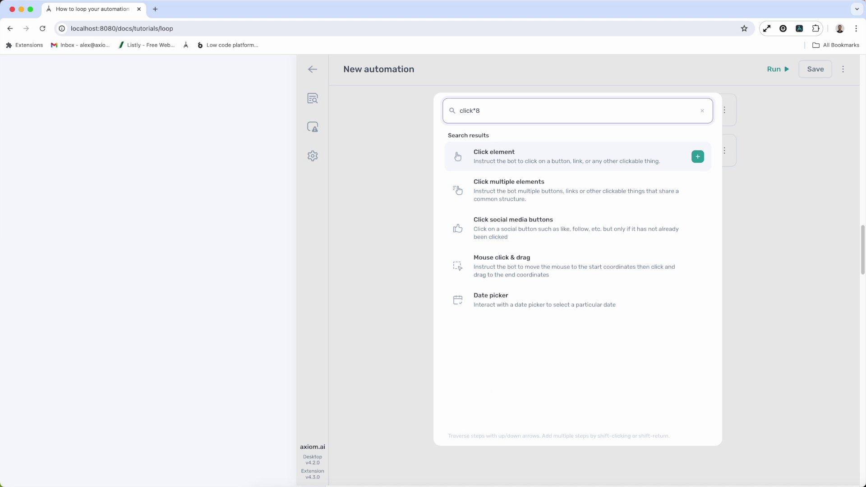
pyautogui.click(698, 156)
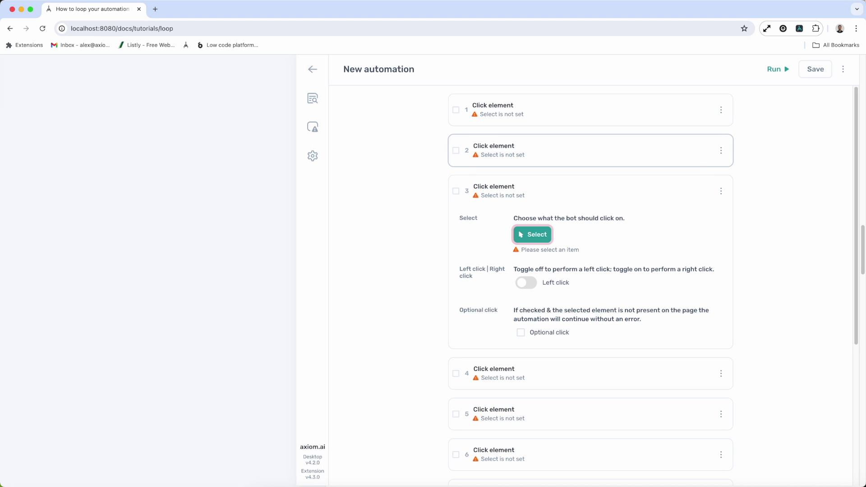
pyautogui.click(564, 192)
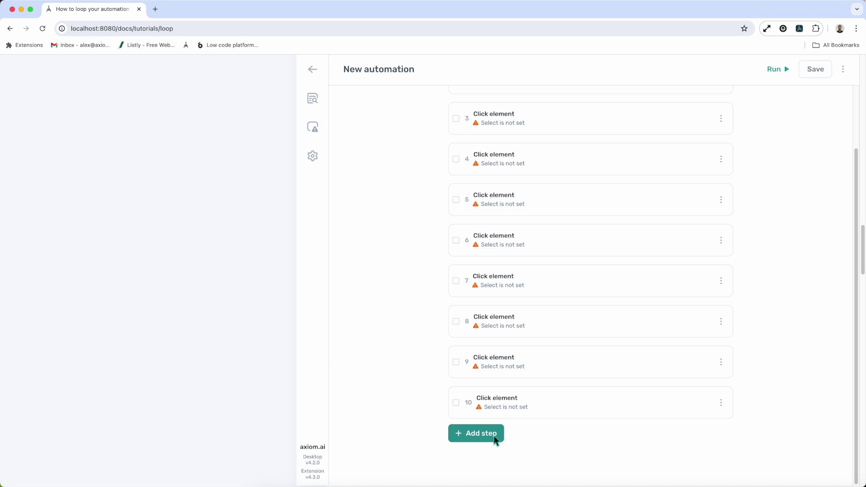
# Step: Add a Jump to another step step after the tenth Click element step
pyautogui.click(493, 437)
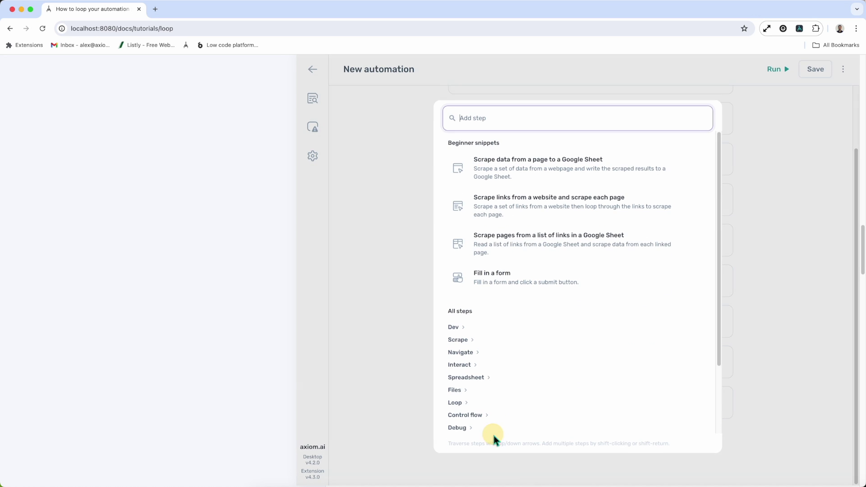
pyautogui.write('jump')
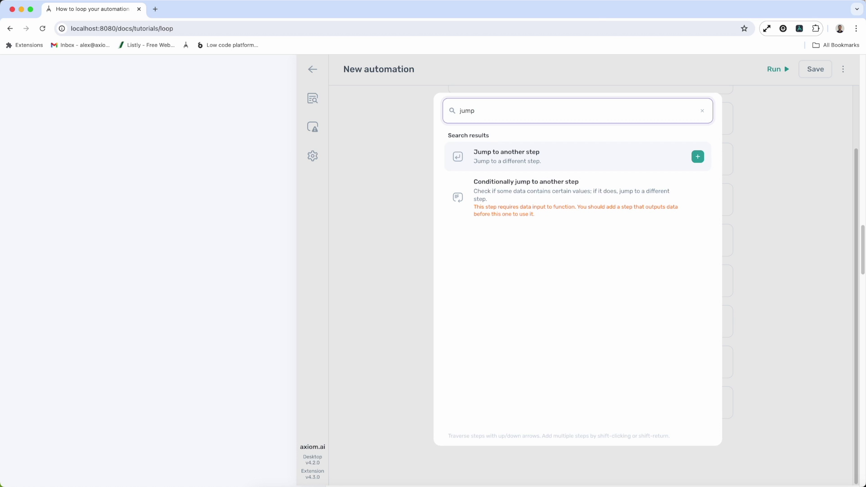
pyautogui.click(558, 153)
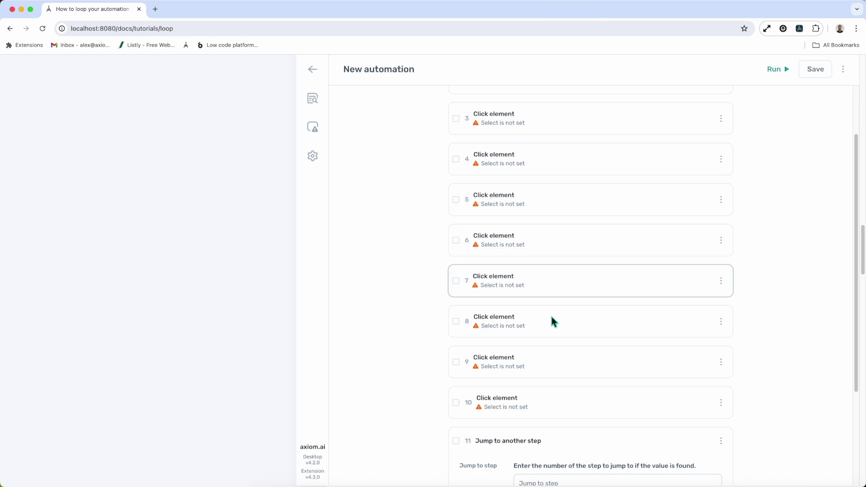
pyautogui.scroll(-3, 555, 339)
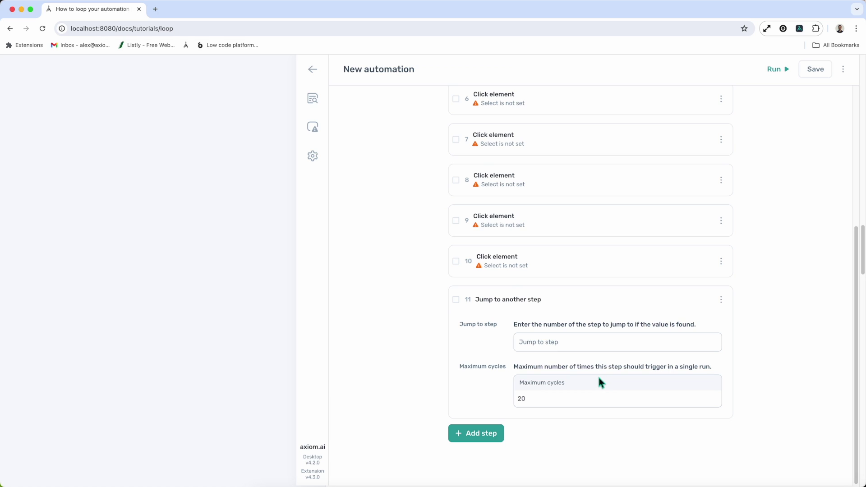
# Step: Set the jump step to return to step 1 with a maximum of 19 cycles
pyautogui.click(563, 343)
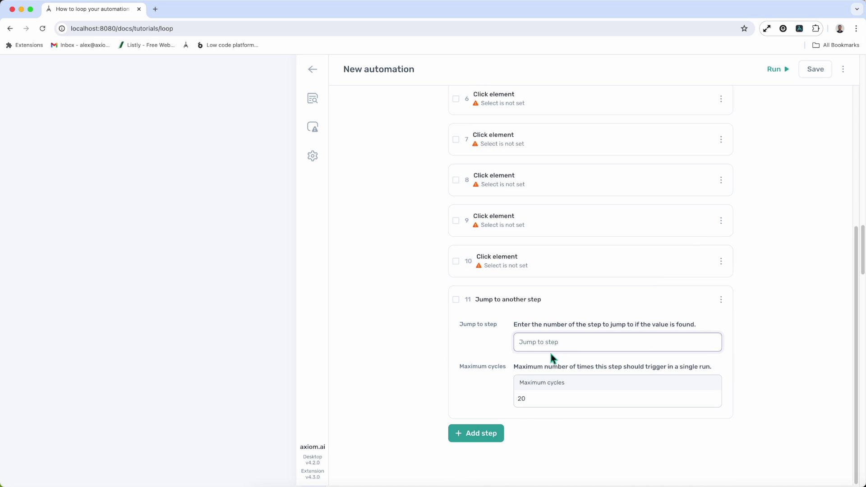
pyautogui.write('1')
pyautogui.click(540, 401)
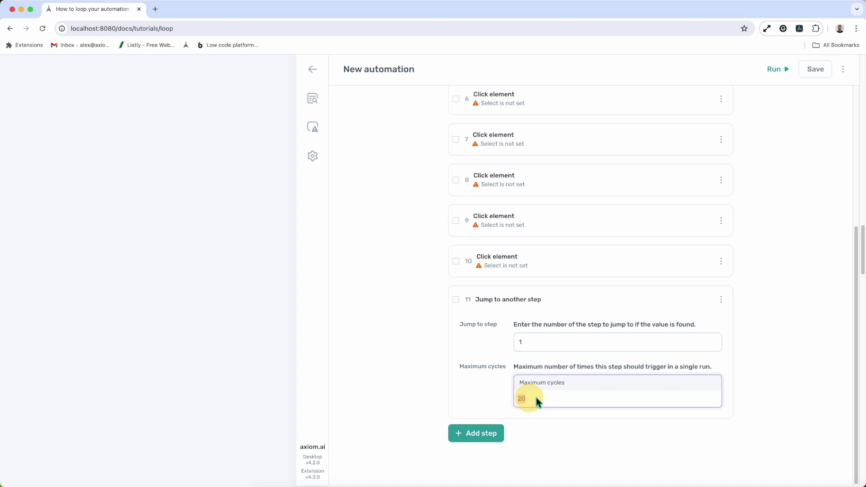
pyautogui.scroll(5, 544, 388)
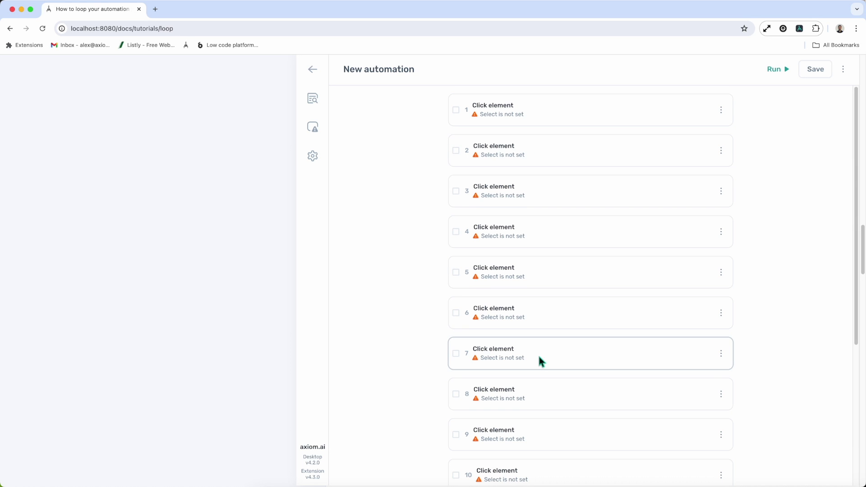
pyautogui.scroll(-5, 539, 360)
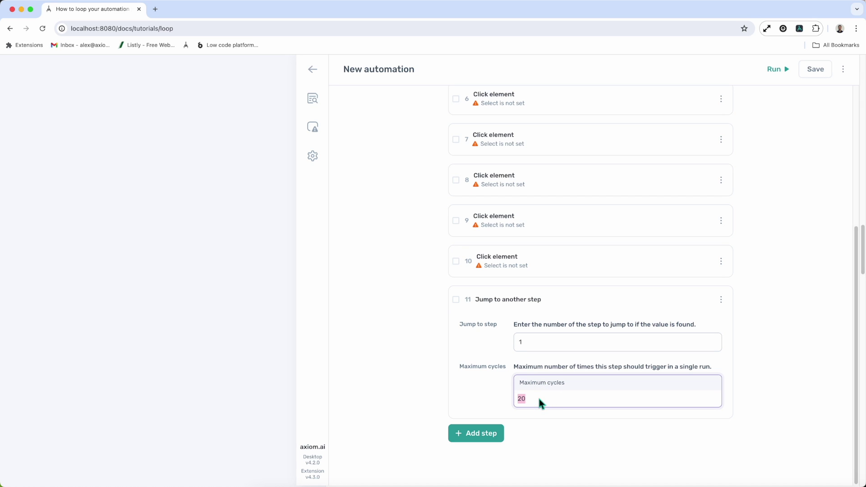
pyautogui.write('19')
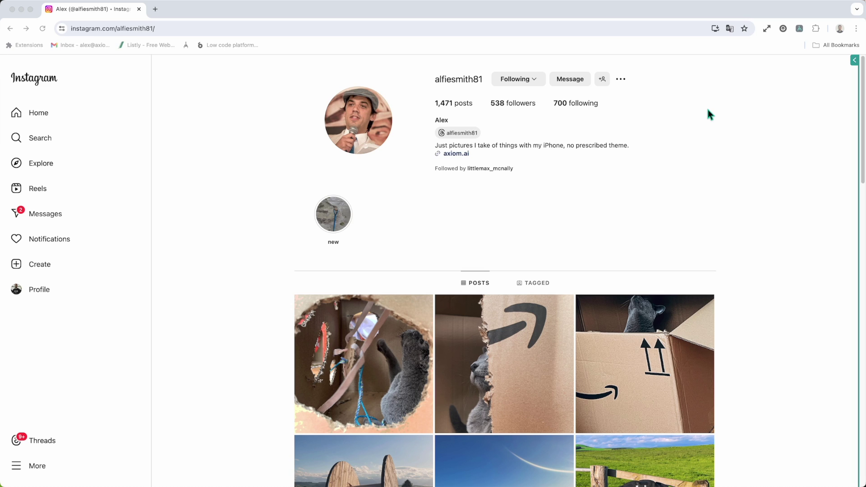
# Step: Select the Instagram profile header as the data to scrape in the Get data from bot's current page step and collapse it
pyautogui.click(709, 115)
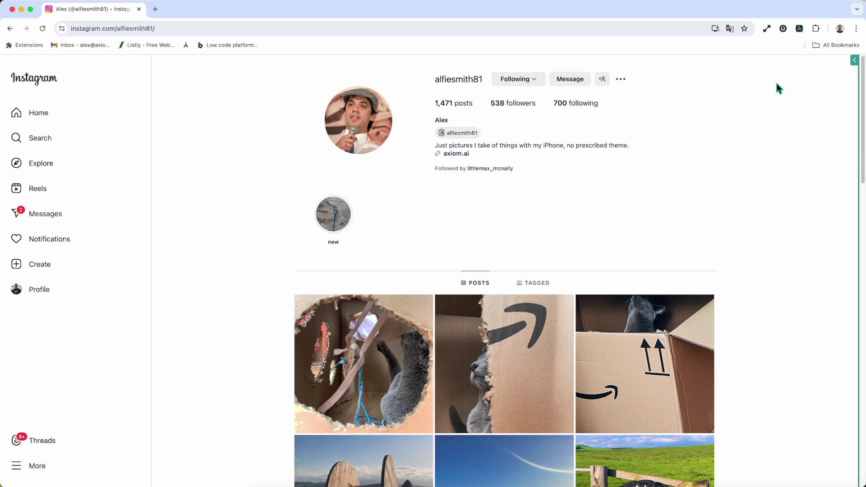
pyautogui.click(853, 60)
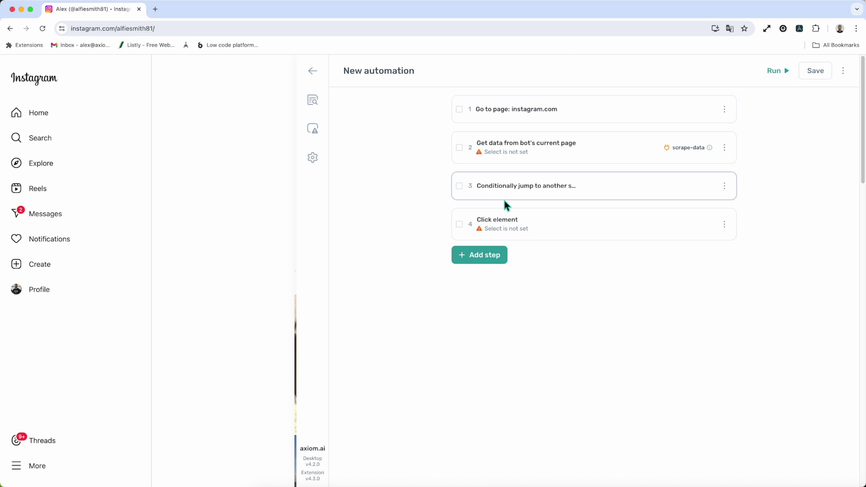
pyautogui.click(606, 141)
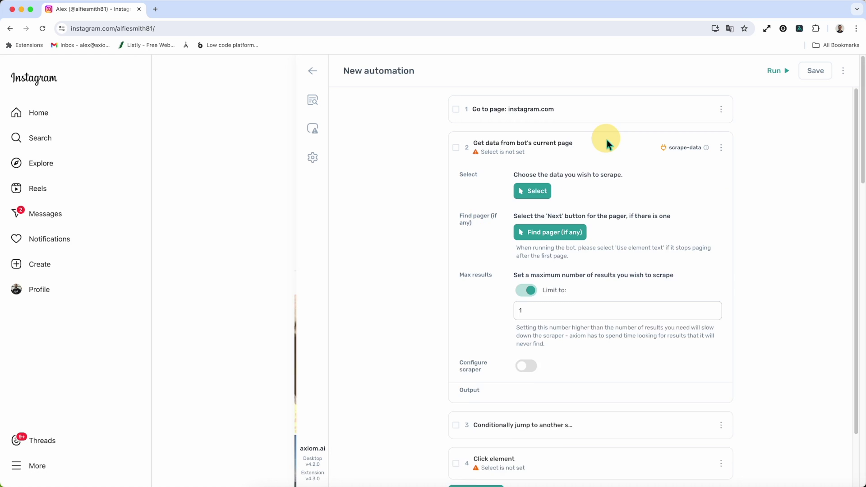
pyautogui.click(551, 192)
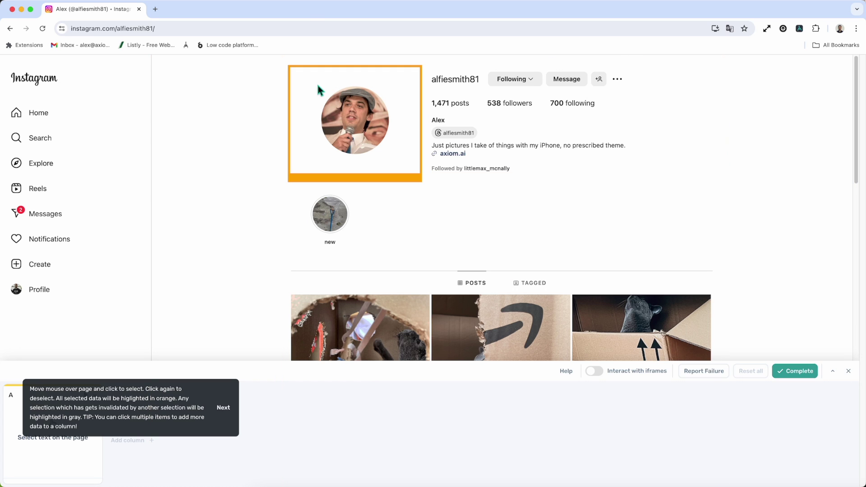
pyautogui.click(424, 76)
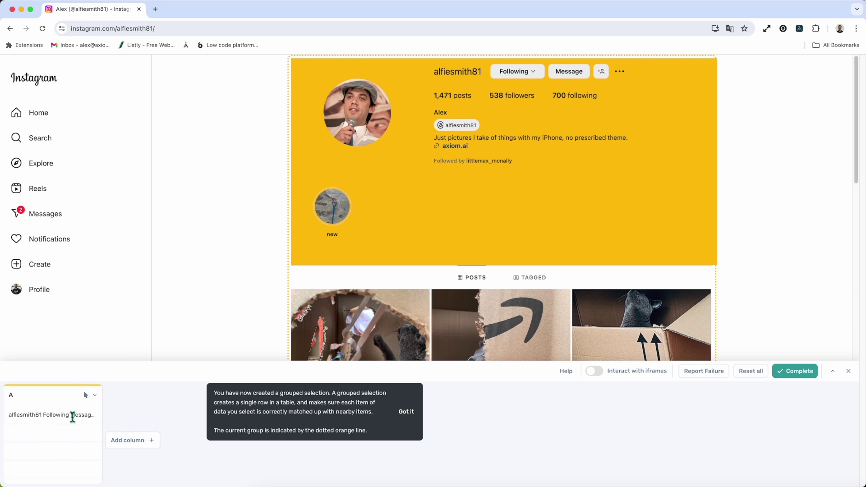
pyautogui.click(782, 376)
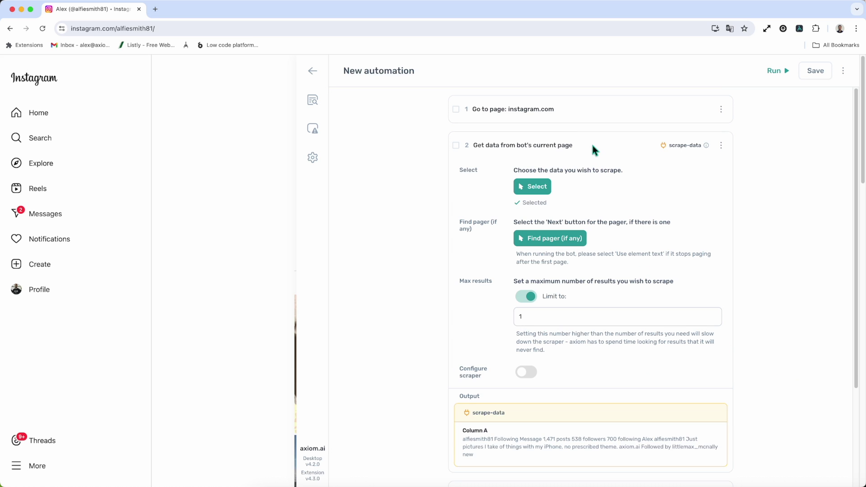
pyautogui.click(593, 147)
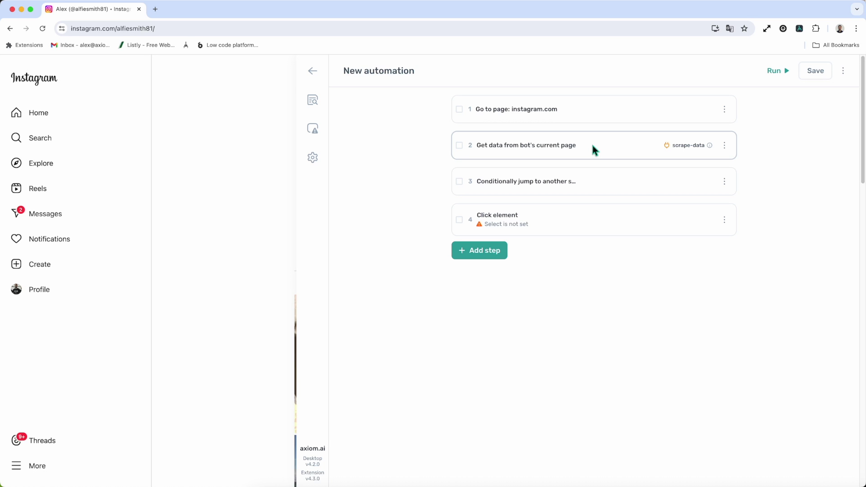
# Step: Look up the Conditionally jump to another step option by searching the available steps for "condi", without adding it
pyautogui.click(608, 181)
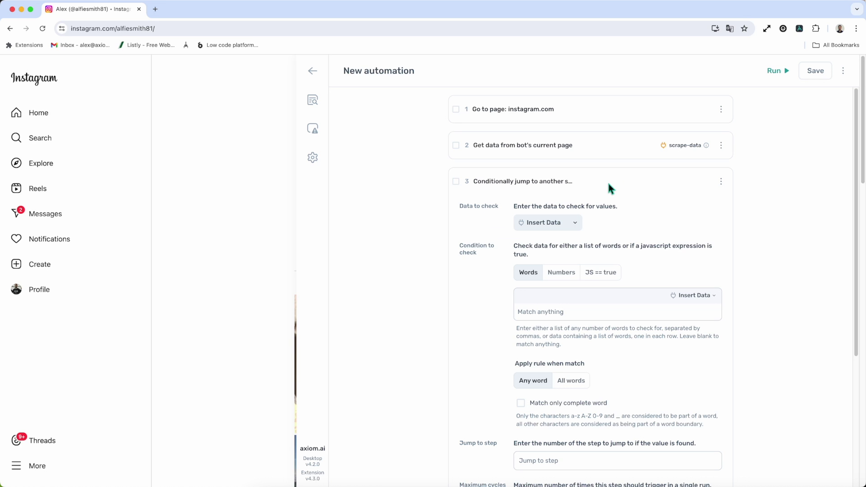
pyautogui.click(562, 161)
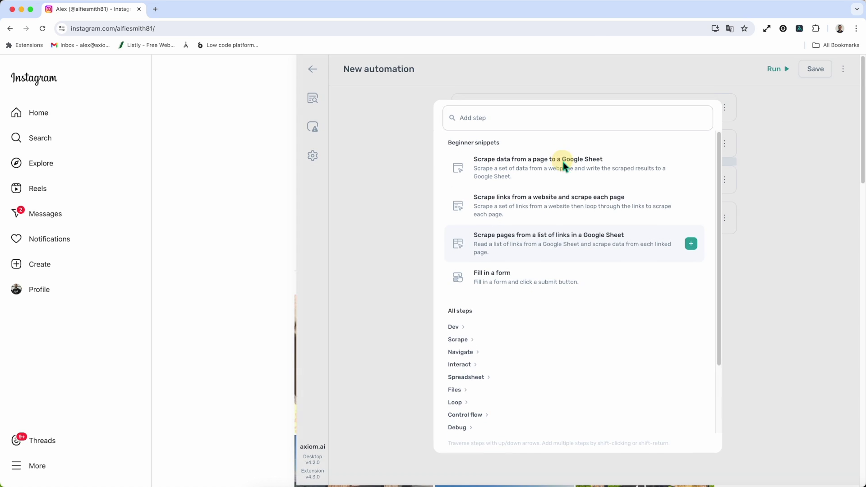
pyautogui.write('co')
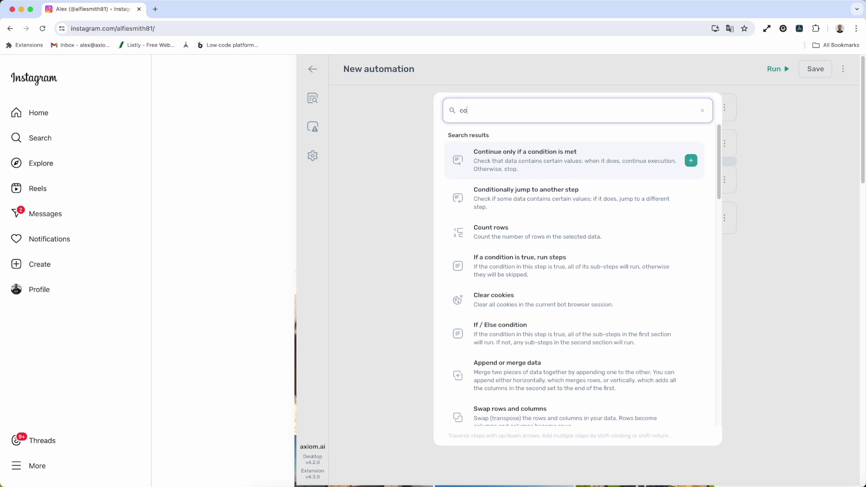
pyautogui.write('ndi')
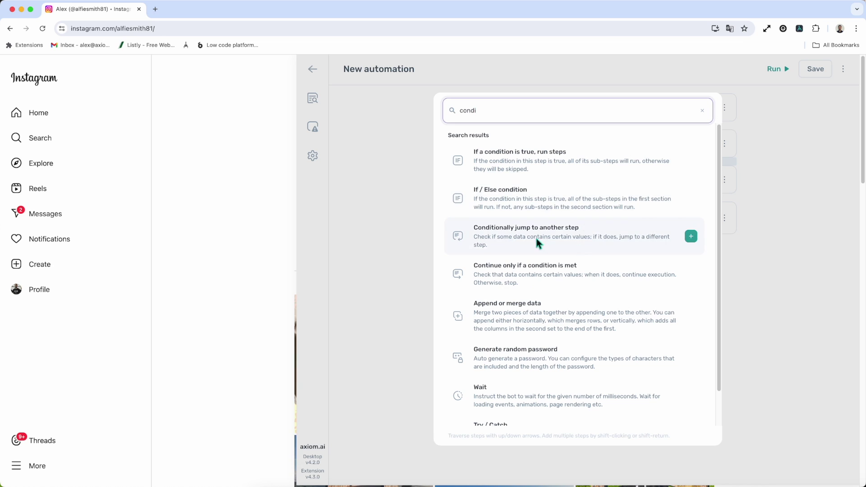
pyautogui.click(770, 176)
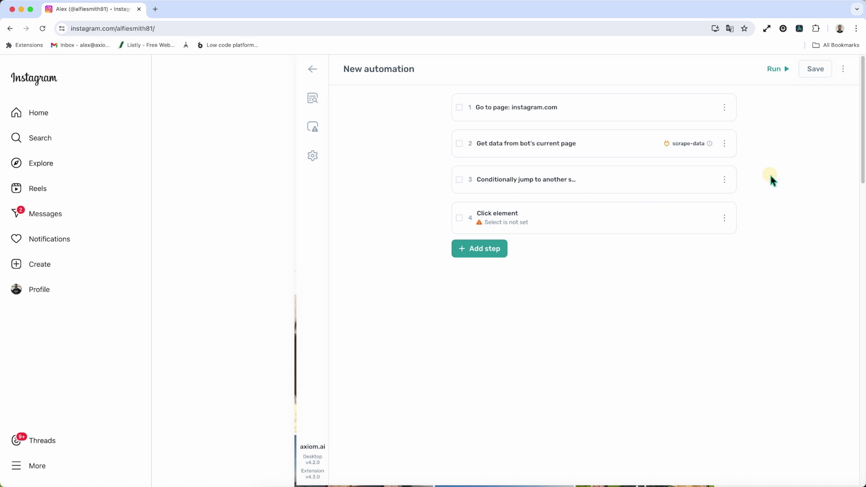
# Step: Set the data to check in the conditional jump step to scrape-data, using Column A
pyautogui.click(605, 186)
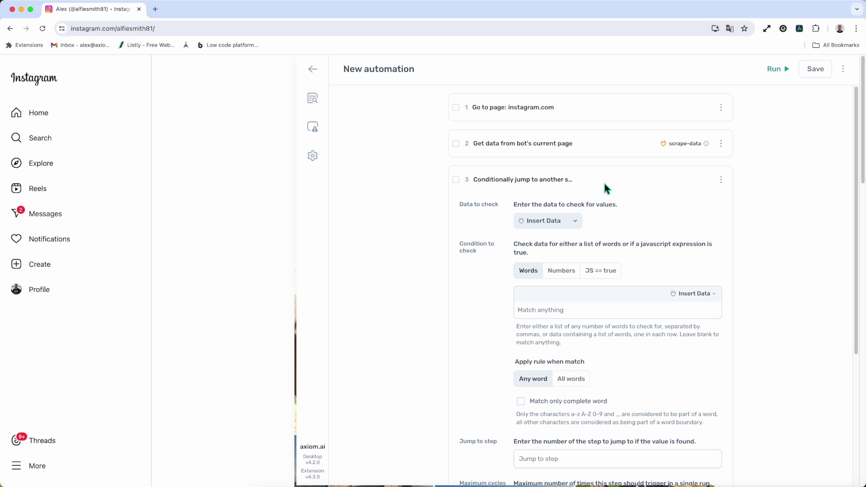
pyautogui.click(605, 185)
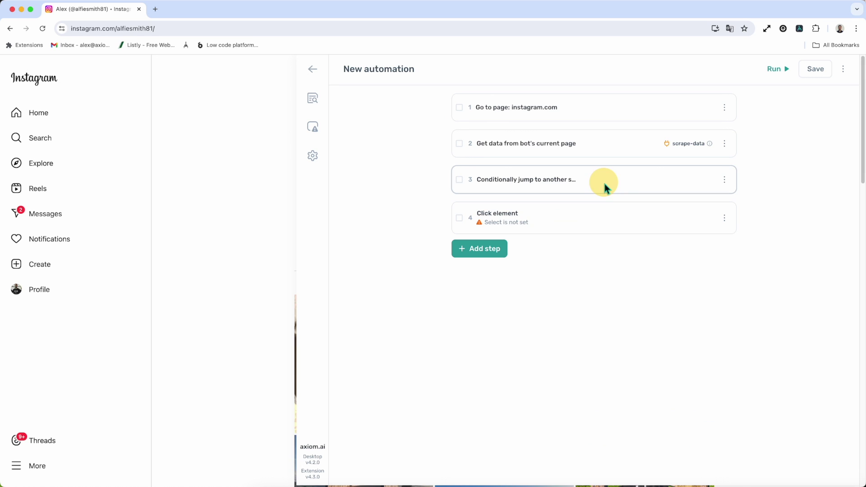
pyautogui.click(605, 186)
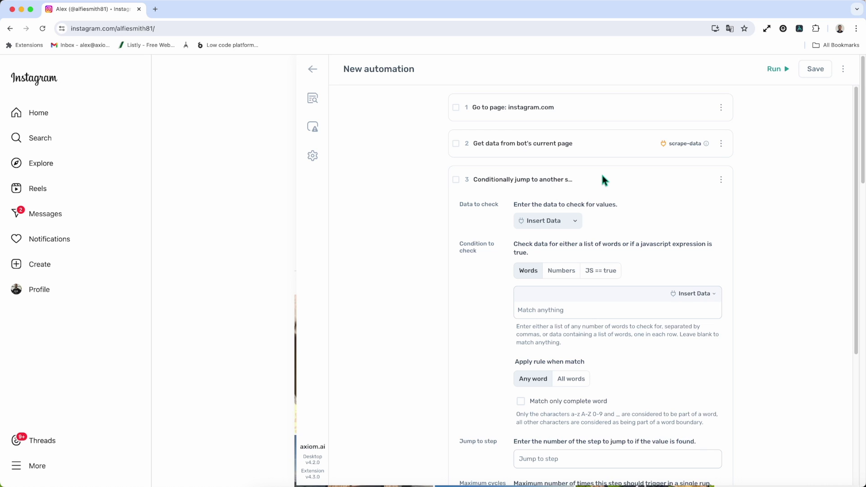
pyautogui.click(576, 221)
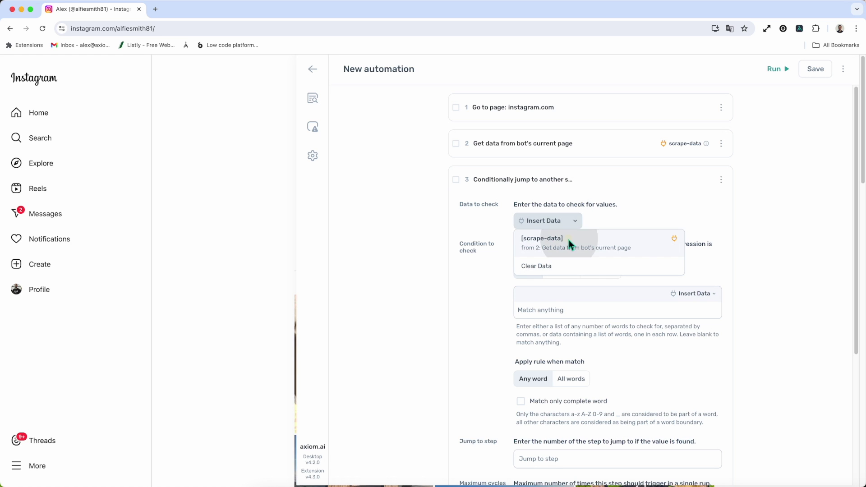
pyautogui.click(569, 244)
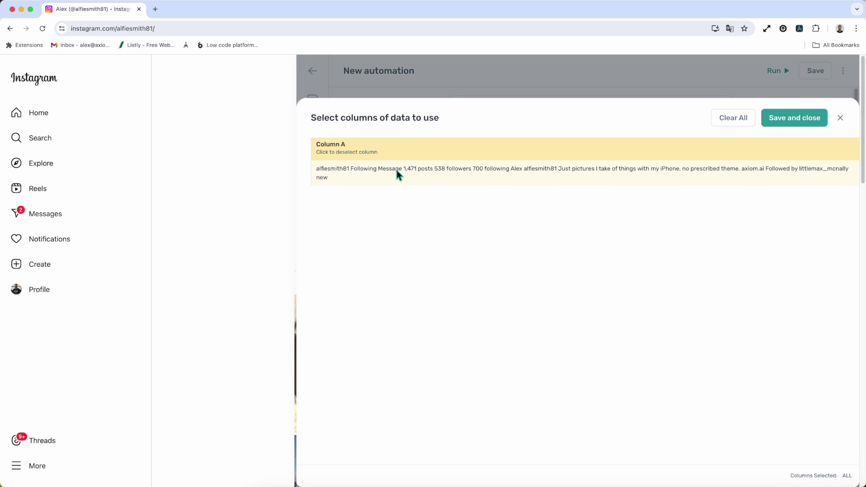
pyautogui.moveTo(388, 172); pyautogui.dragTo(378, 173)
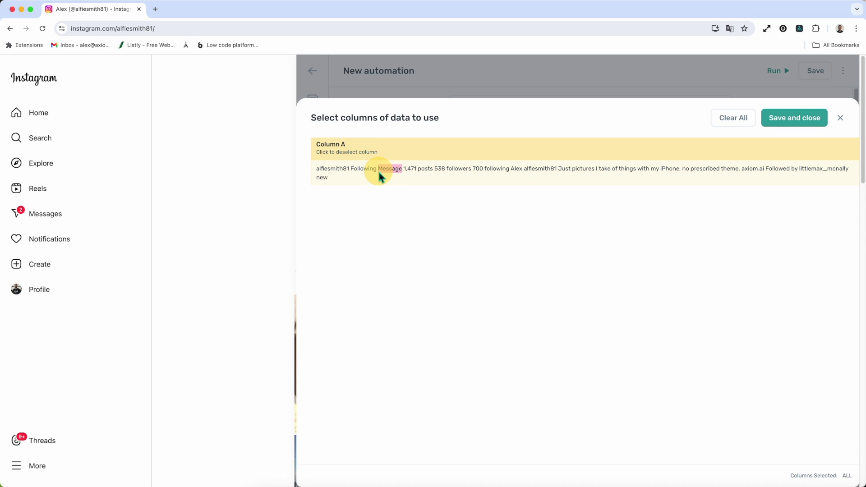
pyautogui.click(809, 118)
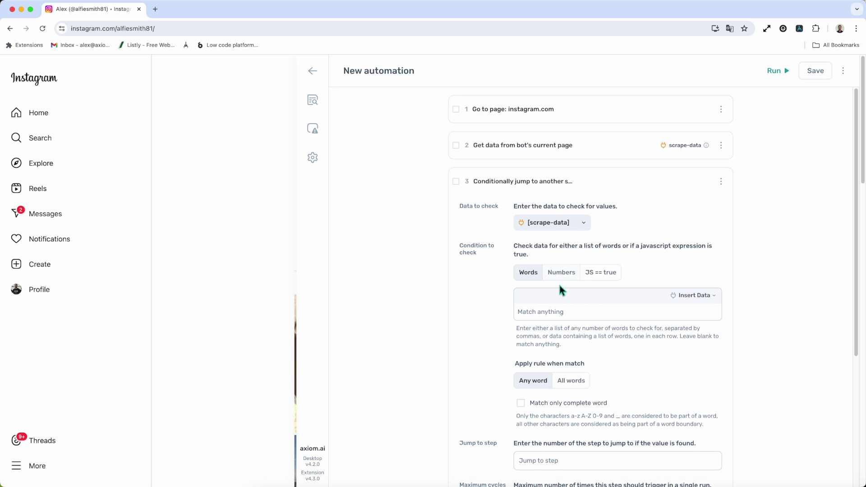
# Step: Set the condition to check to Words with "Message" as the word to match
pyautogui.scroll(-1, 554, 302)
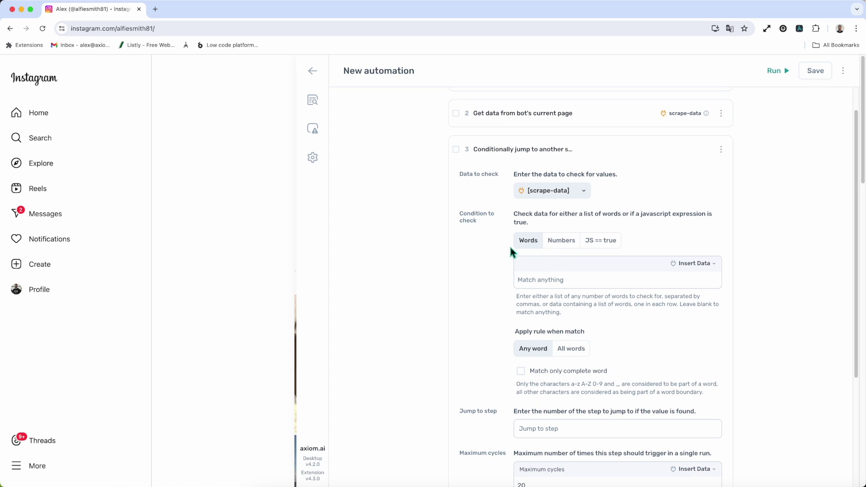
pyautogui.click(560, 240)
pyautogui.click(603, 240)
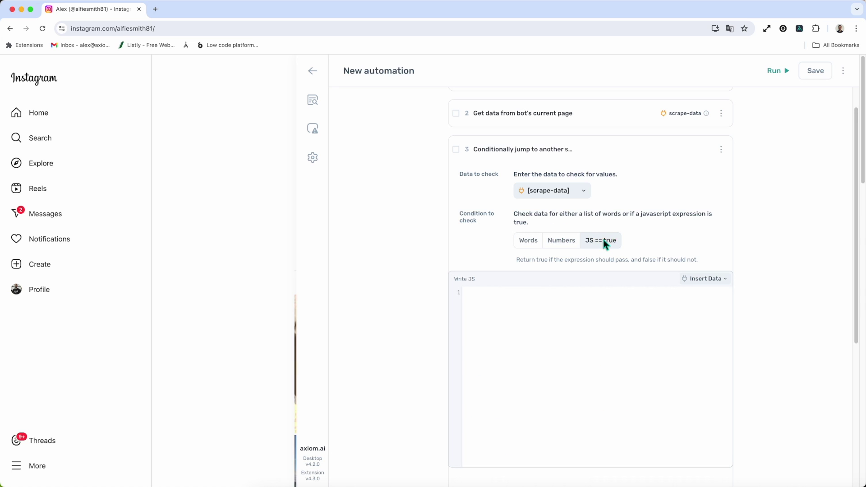
pyautogui.click(532, 241)
pyautogui.click(533, 273)
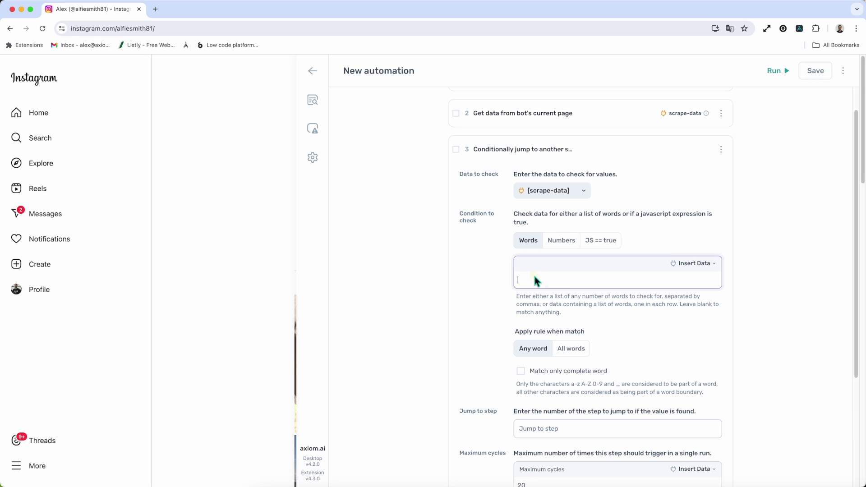
pyautogui.write('Message')
# Step: Enable Reverse condition so the jump triggers if the specified word is not found
pyautogui.scroll(-1, 600, 356)
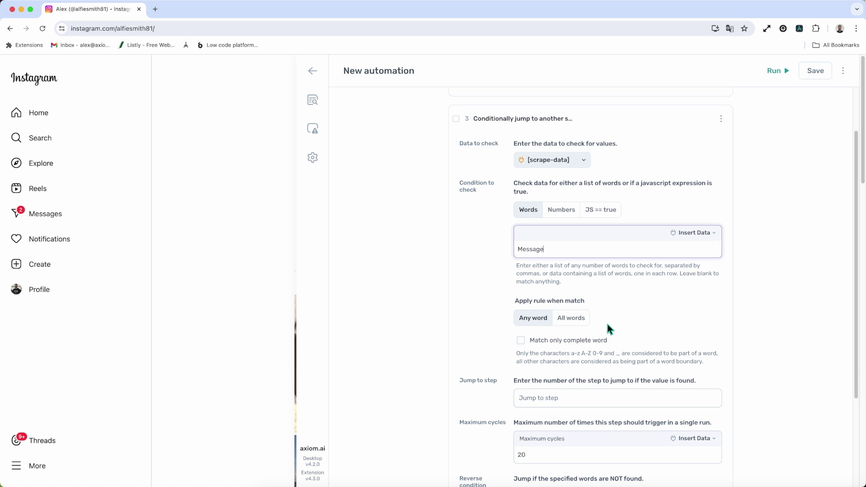
pyautogui.scroll(1, 607, 325)
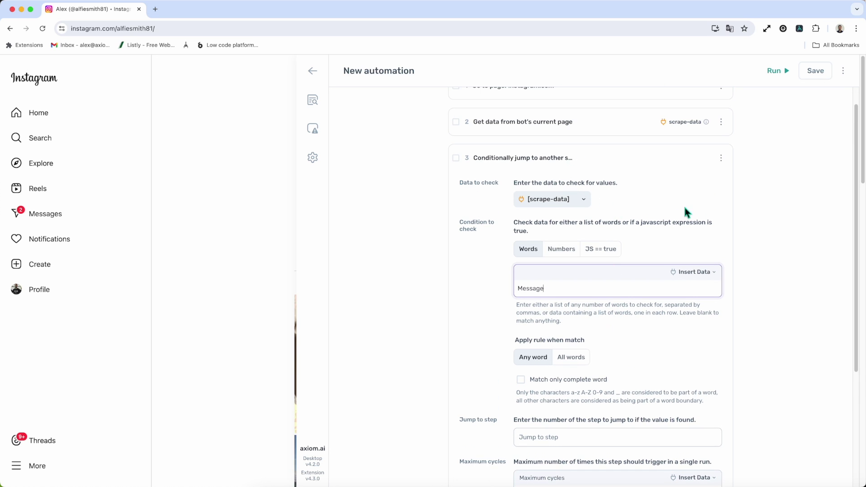
pyautogui.scroll(-1, 673, 245)
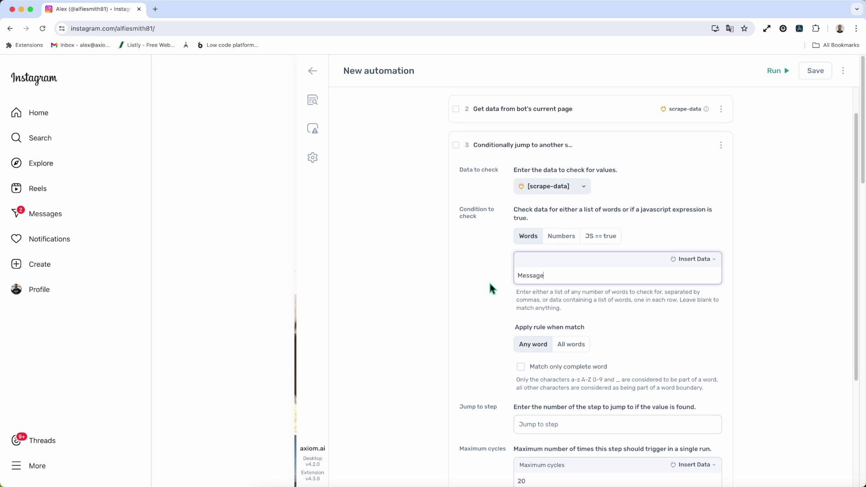
pyautogui.scroll(-3, 571, 324)
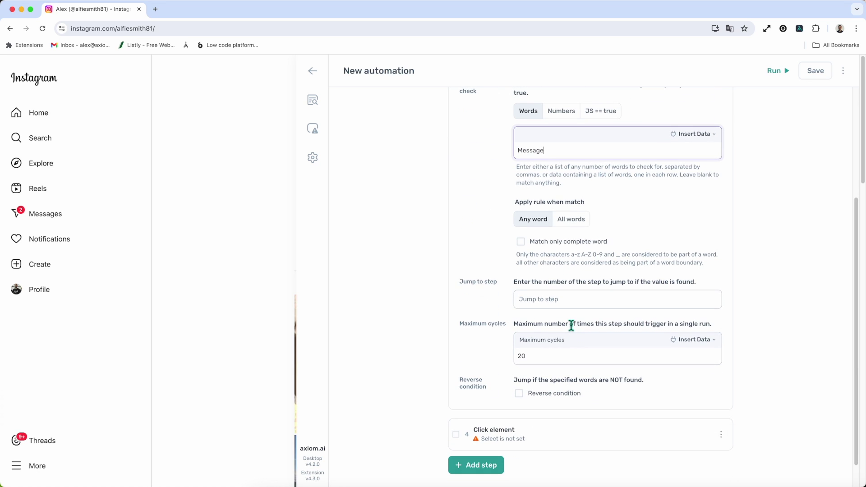
pyautogui.scroll(2, 571, 323)
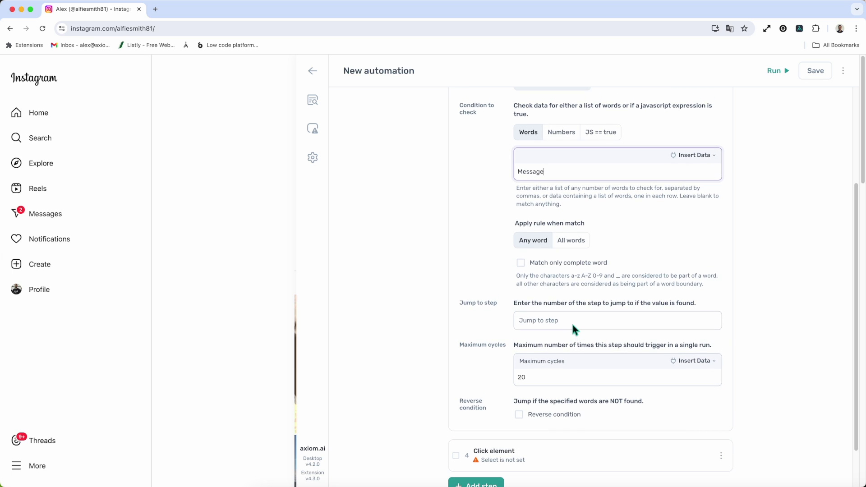
pyautogui.scroll(1, 572, 322)
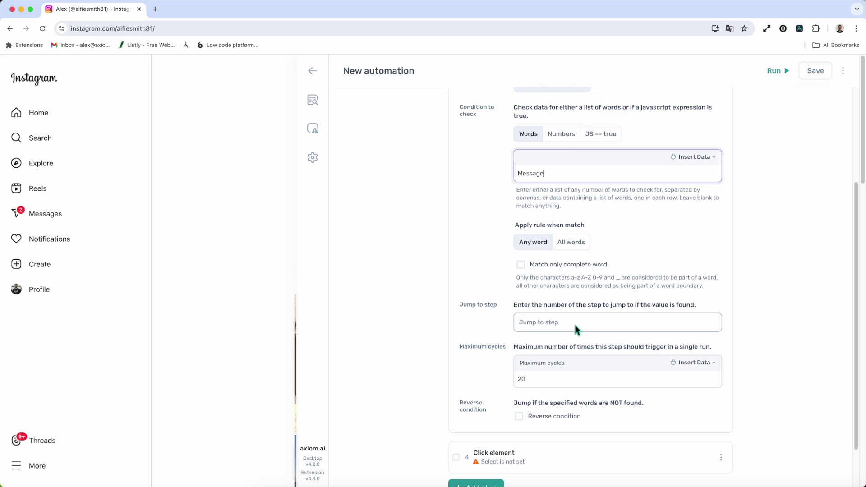
pyautogui.click(522, 417)
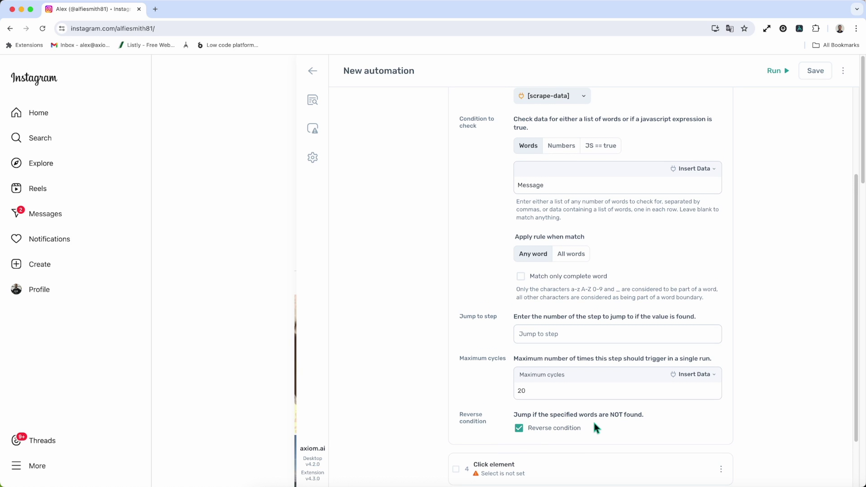
# Step: Set the conditional jump's target to step 2
pyautogui.scroll(3, 595, 427)
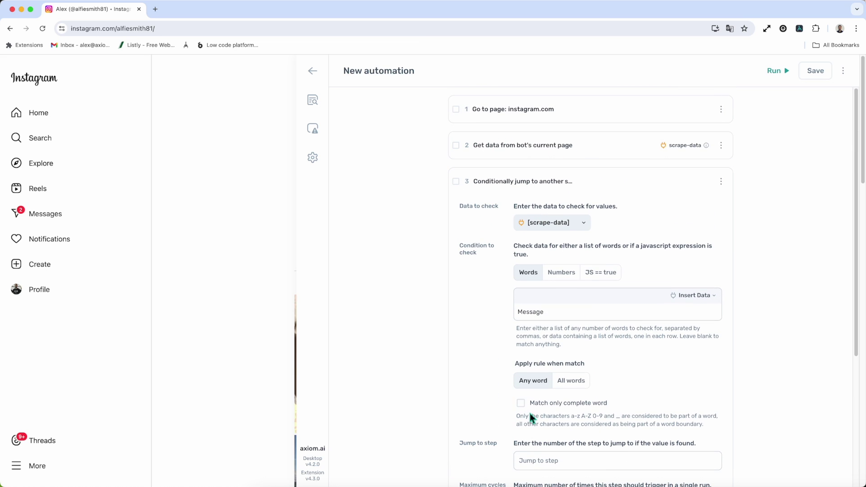
pyautogui.scroll(-4, 530, 413)
pyautogui.click(547, 270)
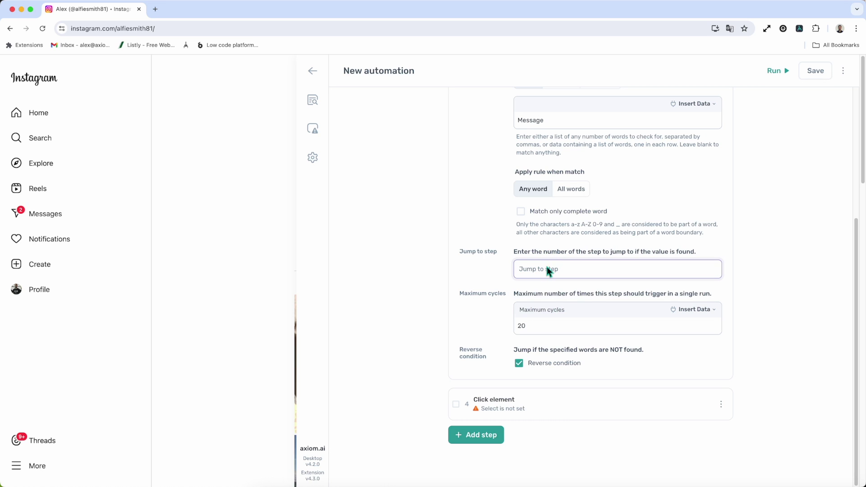
pyautogui.write('2')
pyautogui.click(485, 274)
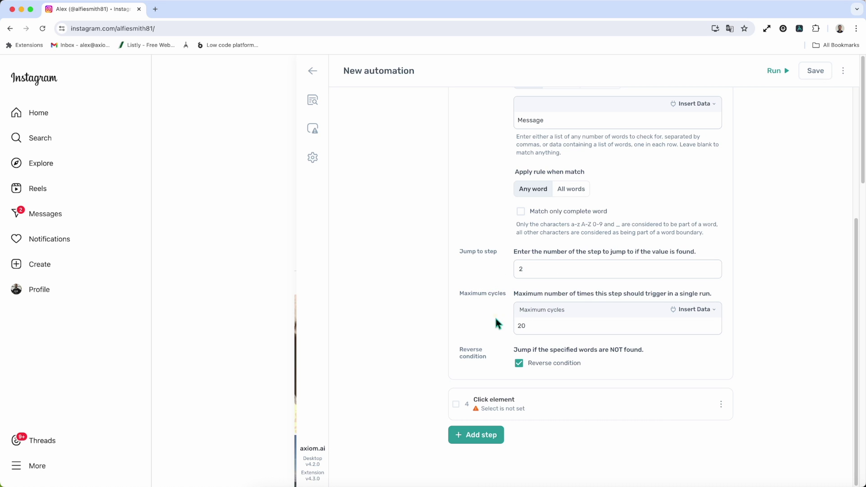
# Step: Set the conditional jump's maximum cycles to 30
pyautogui.scroll(1, 495, 316)
pyautogui.scroll(3, 500, 321)
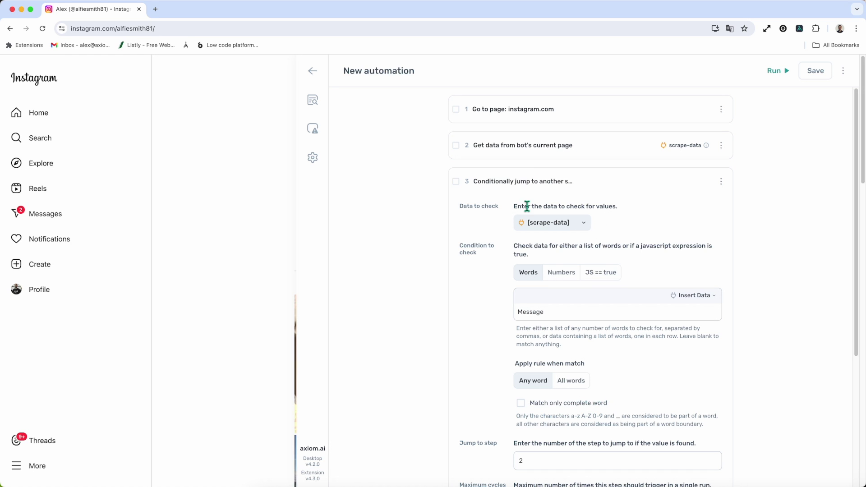
pyautogui.scroll(-3, 540, 336)
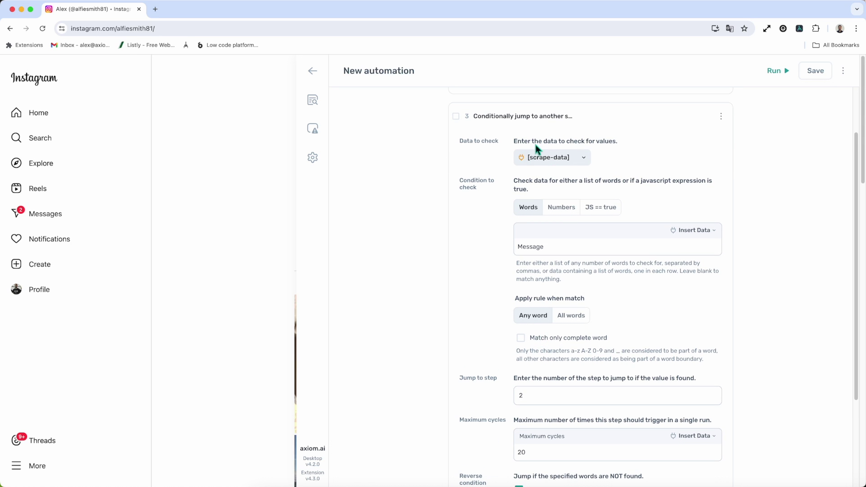
pyautogui.scroll(3, 588, 316)
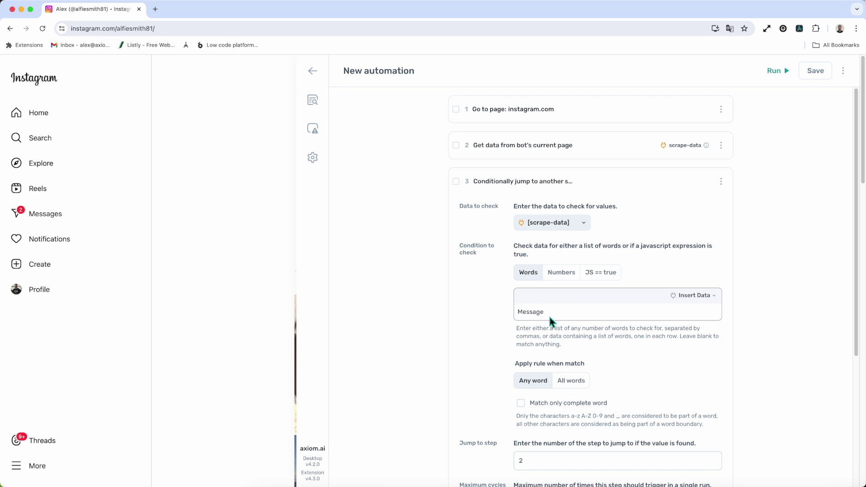
pyautogui.scroll(-6, 549, 320)
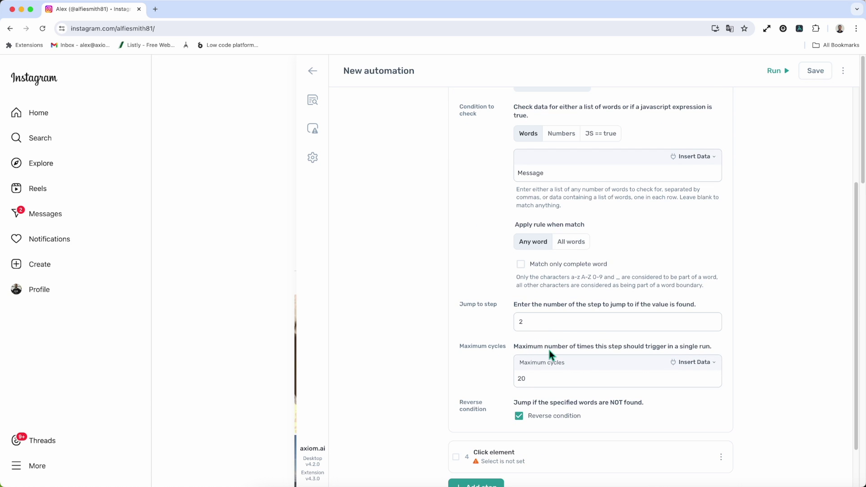
pyautogui.scroll(5, 548, 349)
pyautogui.scroll(-7, 549, 349)
pyautogui.click(538, 326)
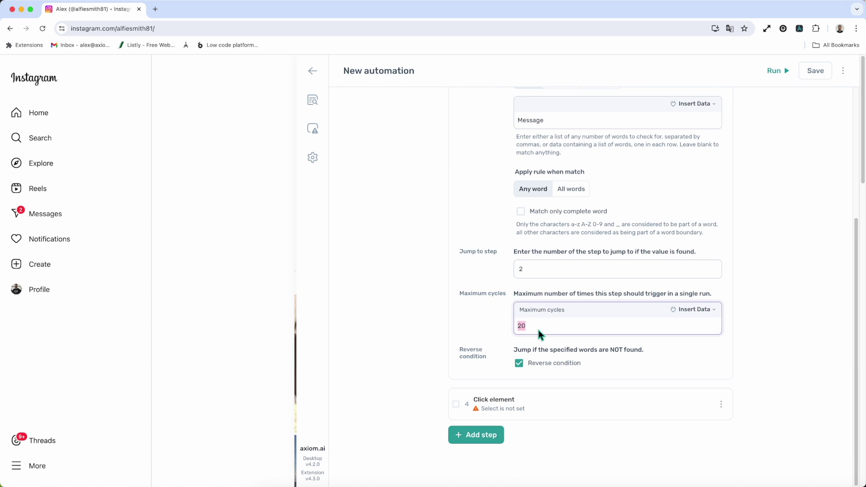
pyautogui.write('10')
pyautogui.hotkey('ctrl', 'a')
pyautogui.press('BackSpace')
pyautogui.write('30')
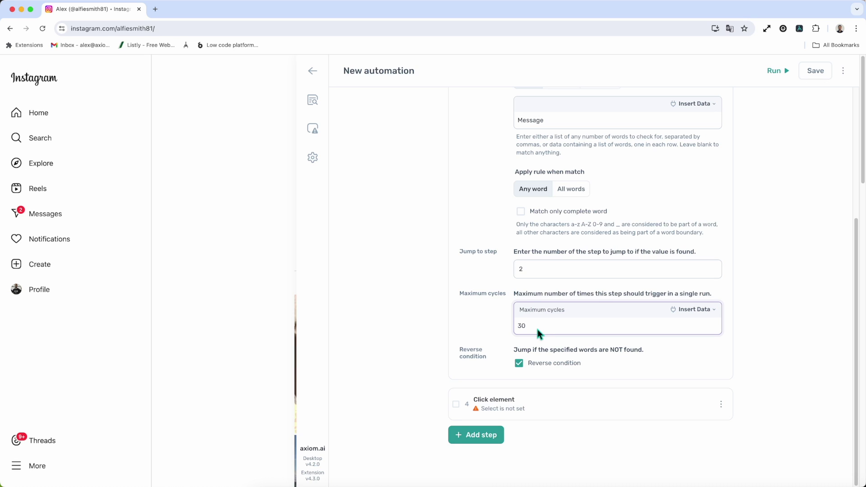